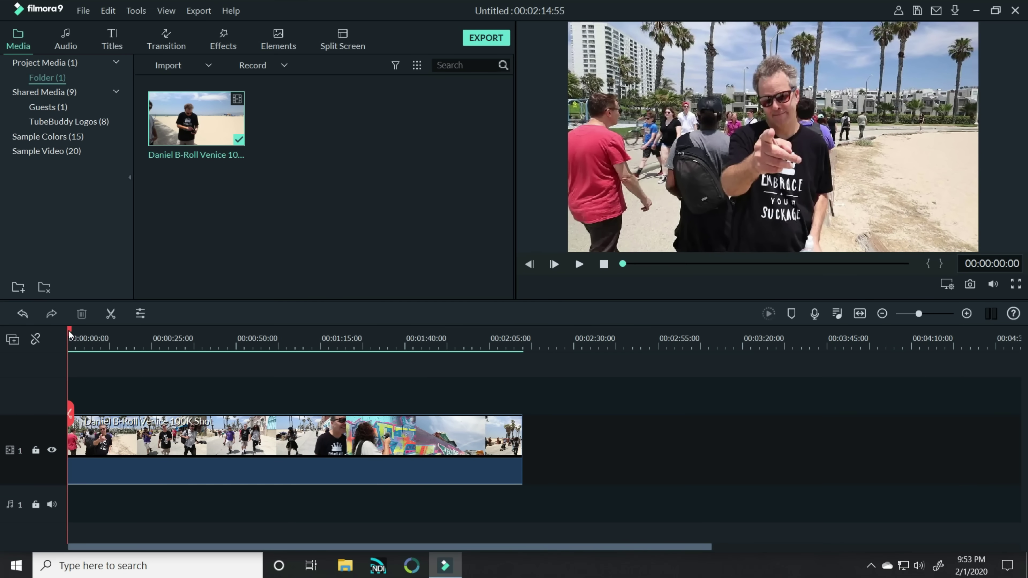
# Scrub the beach footage to 00:00:08:19, where the two men point at the camera.
pyautogui.moveTo(69, 334); pyautogui.dragTo(154, 340)
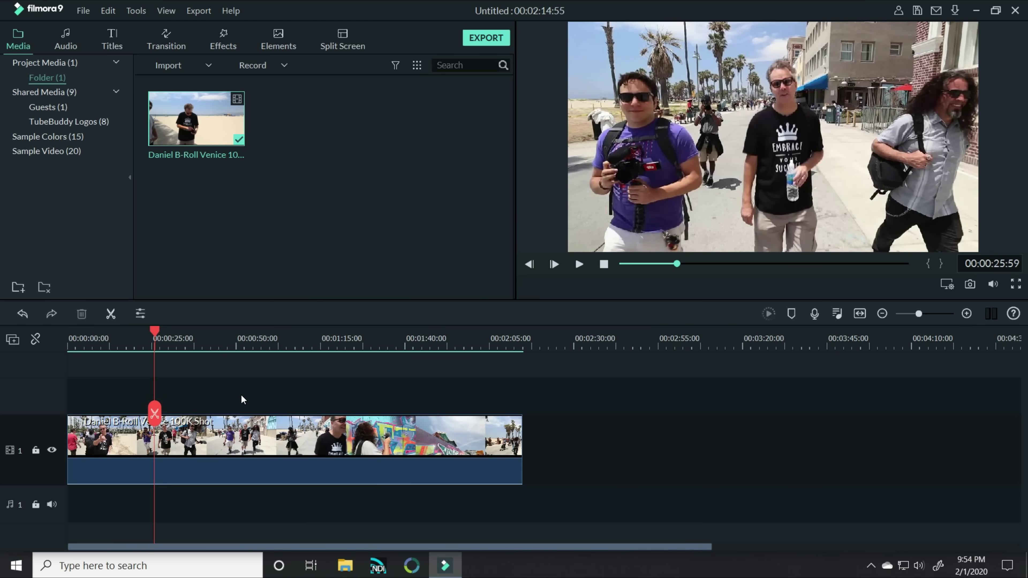
pyautogui.click(70, 334)
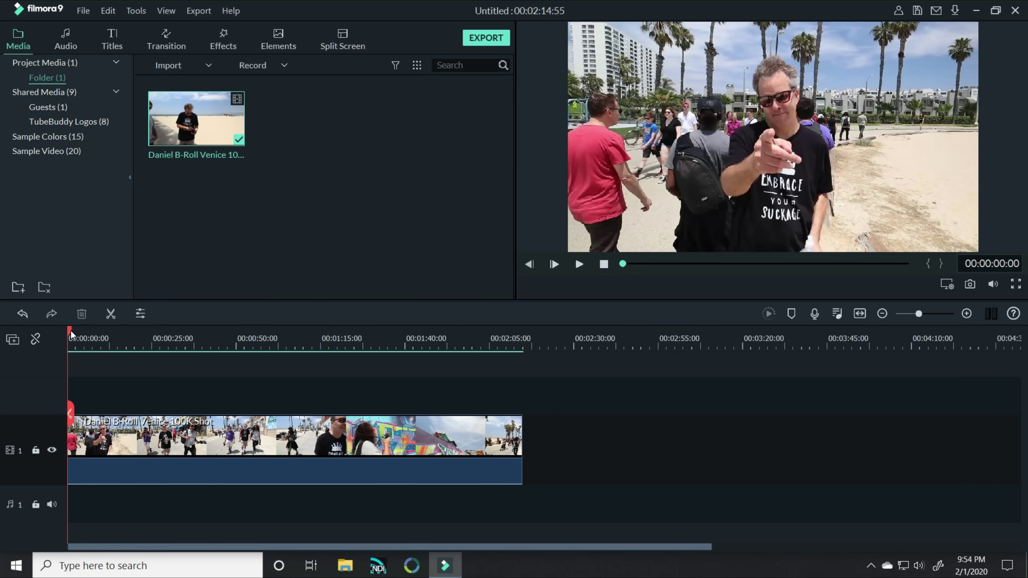
pyautogui.moveTo(70, 334); pyautogui.dragTo(95, 333)
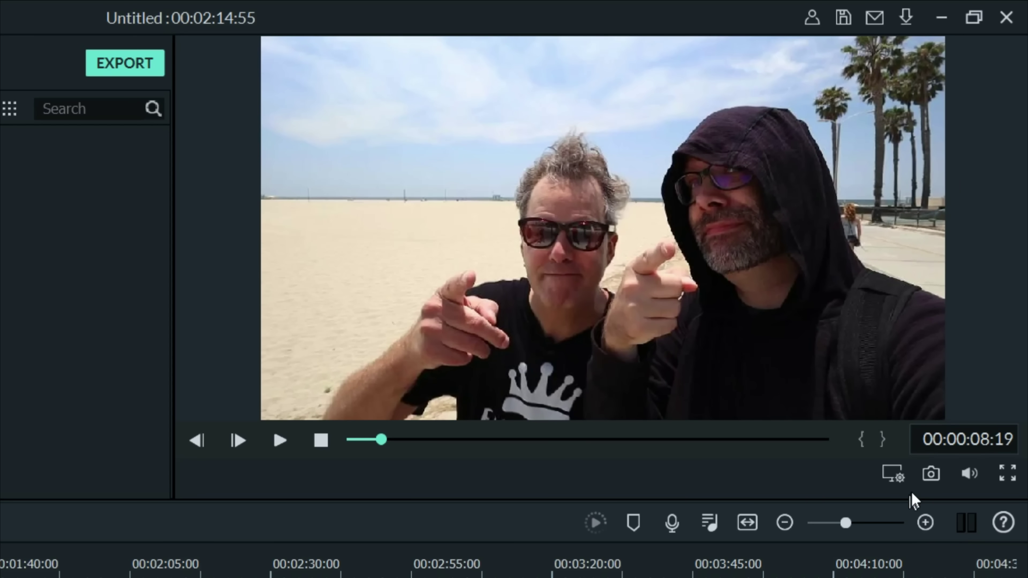
# Capture the pointing frame as snapshot92, split the beach clip there and open a gap.
pyautogui.click(931, 474)
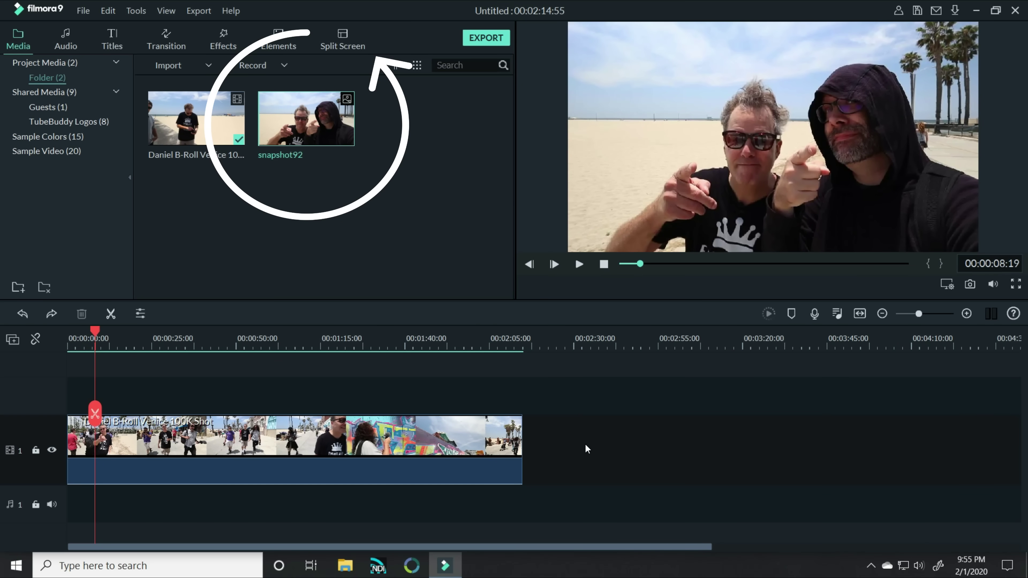
pyautogui.click(102, 423)
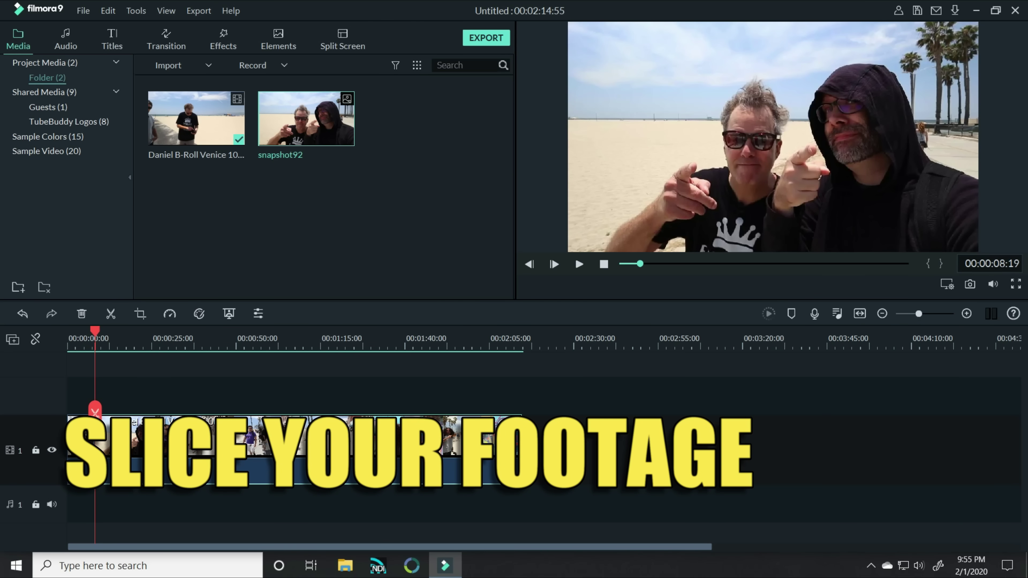
pyautogui.moveTo(145, 445); pyautogui.dragTo(249, 444)
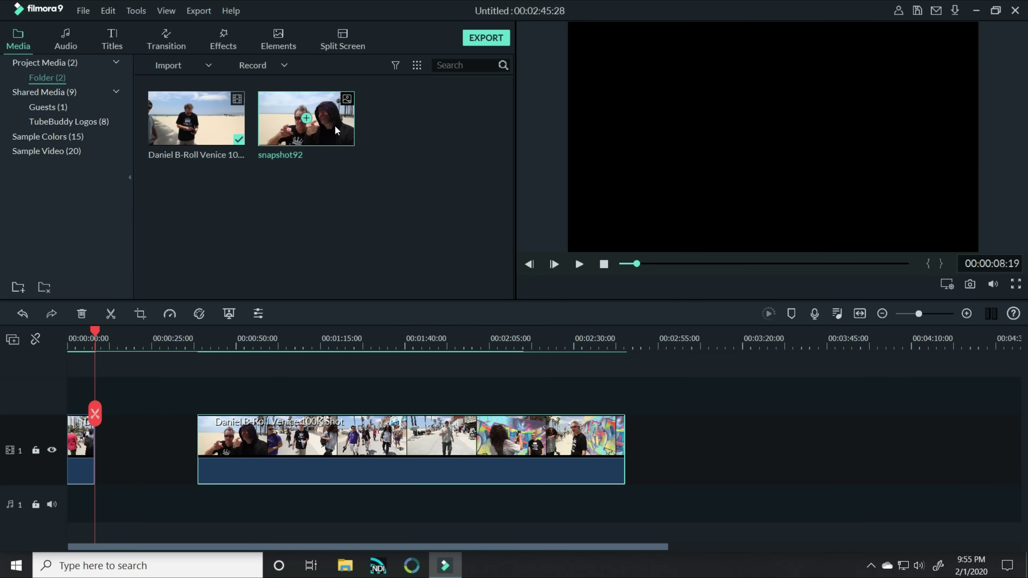
# Drop snapshot92 into the gap, lengthen it, and slide the remaining beach clip left to close the gap.
pyautogui.moveTo(177, 299); pyautogui.dragTo(102, 446)
pyautogui.scroll(5, 281, 452)
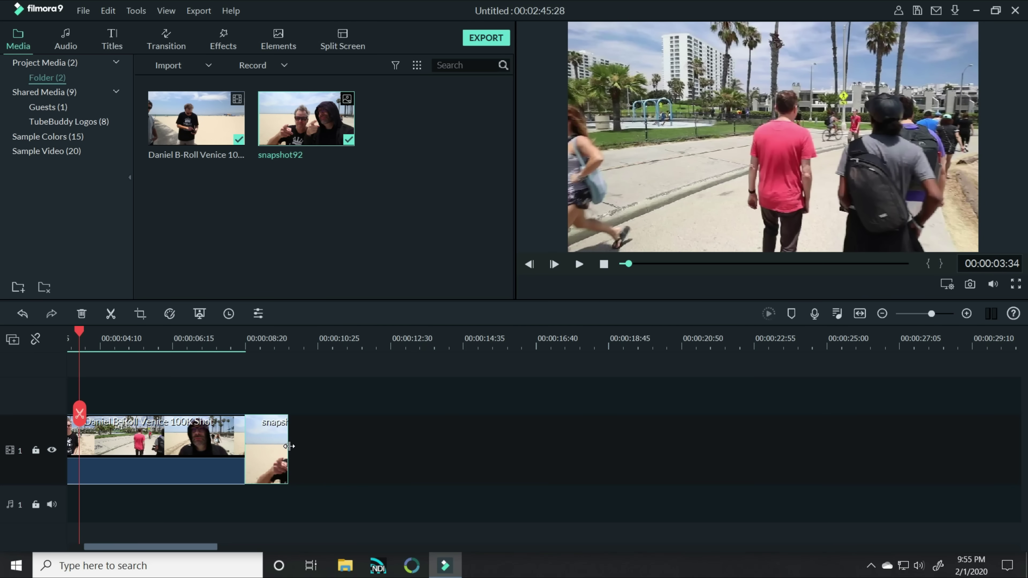
pyautogui.moveTo(289, 446); pyautogui.dragTo(496, 447)
pyautogui.scroll(-3, 619, 343)
pyautogui.moveTo(923, 450); pyautogui.dragTo(402, 432)
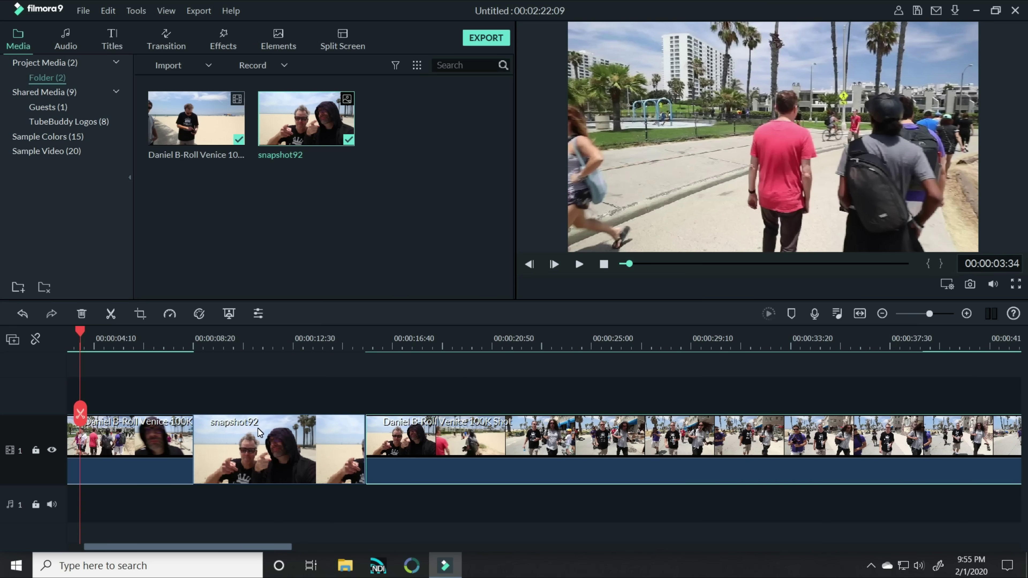
# Give snapshot92 a Pan & Zoom from full frame to a 1671 x 940 end area over the two men.
pyautogui.rightClick(261, 447)
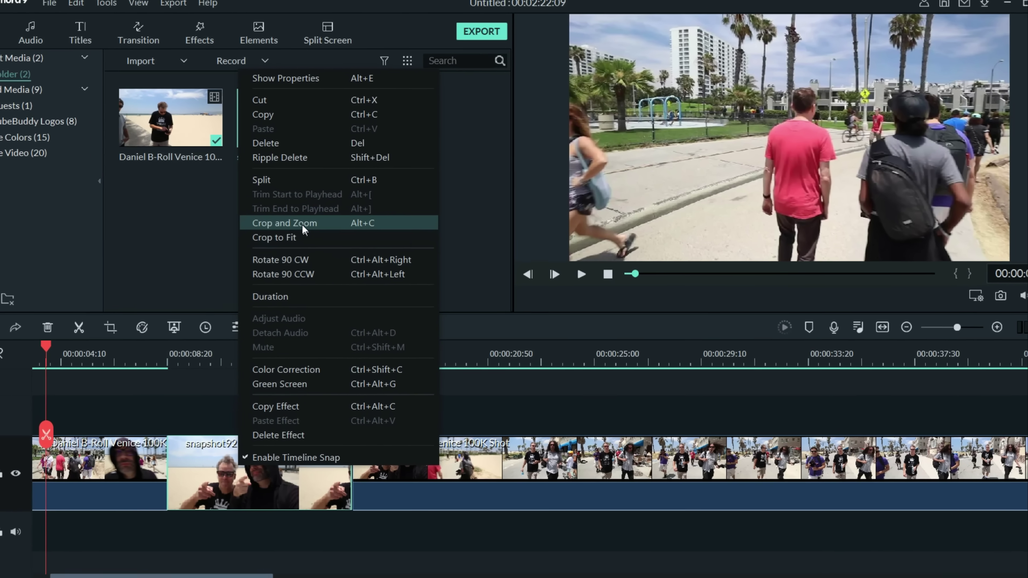
pyautogui.click(302, 217)
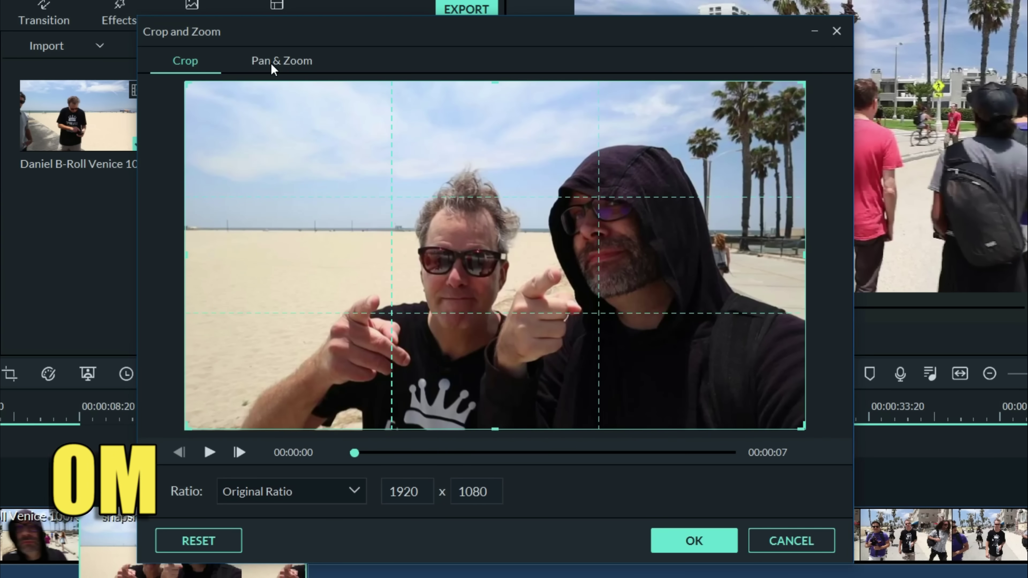
pyautogui.click(270, 63)
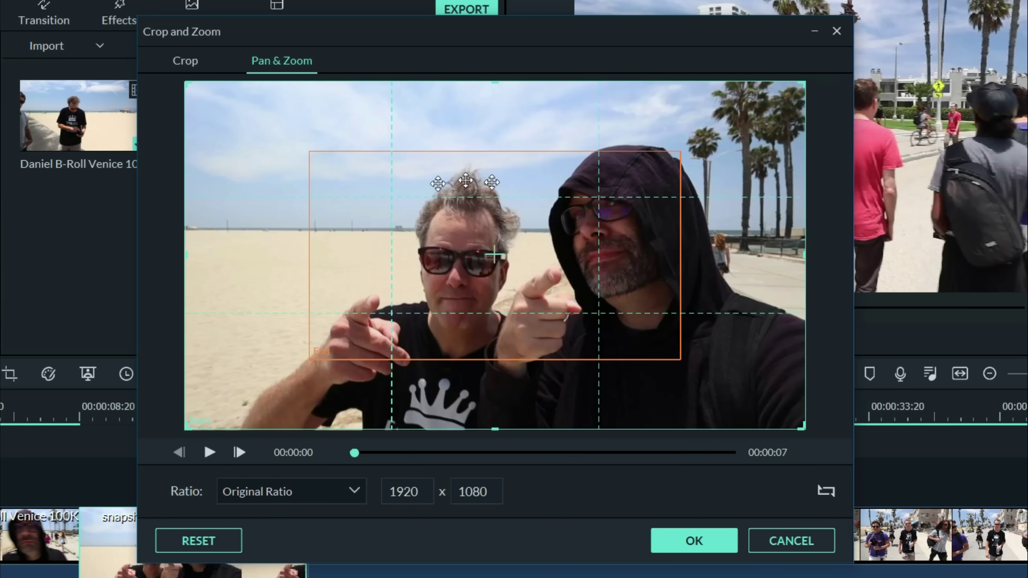
pyautogui.click(435, 276)
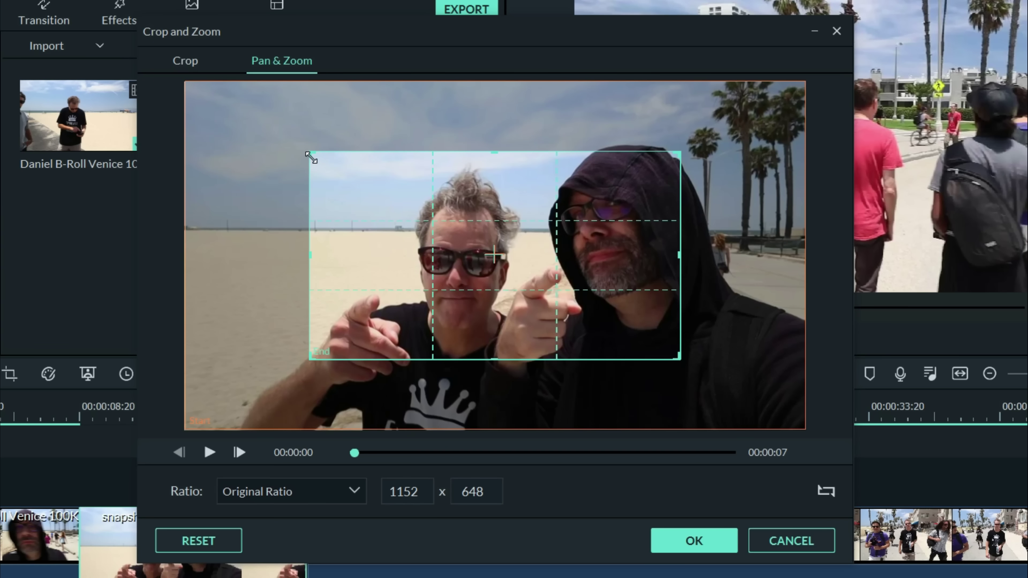
pyautogui.moveTo(309, 155); pyautogui.dragTo(219, 96)
pyautogui.moveTo(291, 176); pyautogui.dragTo(368, 246)
pyautogui.moveTo(299, 171); pyautogui.dragTo(351, 181)
pyautogui.click(692, 541)
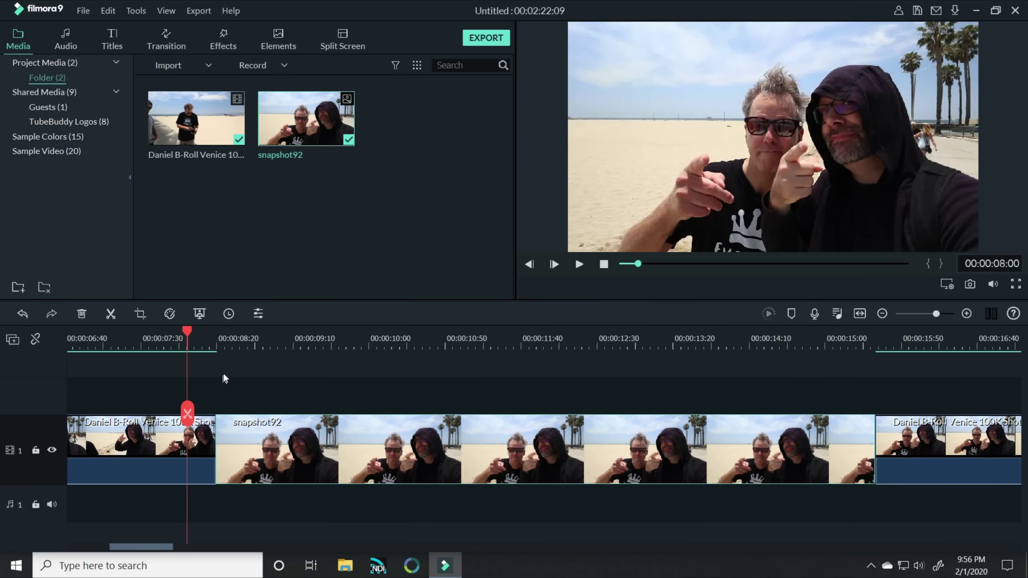
# Review the zoom, then split snapshot92 about ten frames after its start.
pyautogui.click(578, 268)
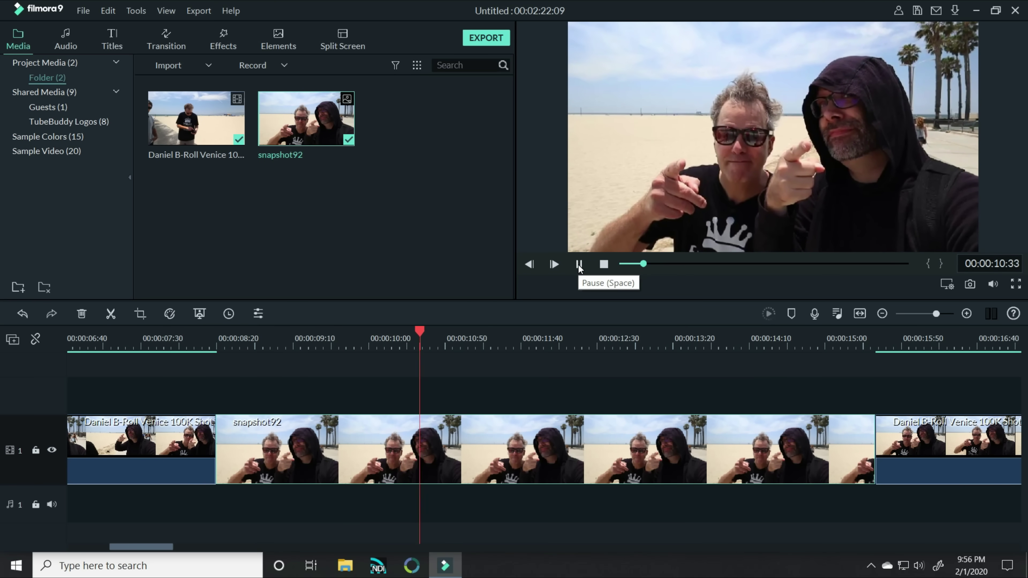
pyautogui.click(581, 267)
pyautogui.click(224, 338)
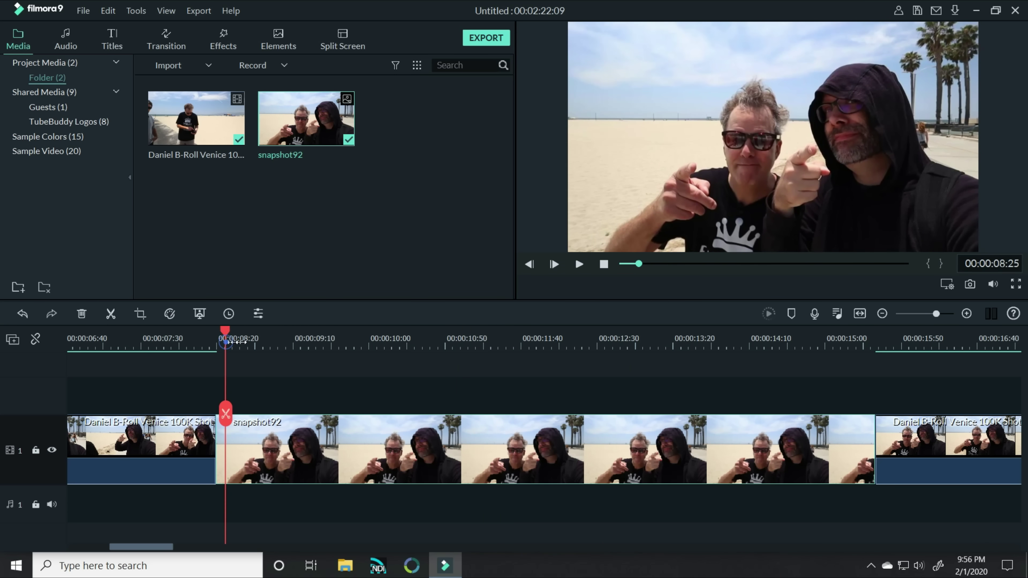
pyautogui.scroll(2, 239, 336)
pyautogui.moveTo(229, 334); pyautogui.dragTo(282, 334)
pyautogui.click(283, 414)
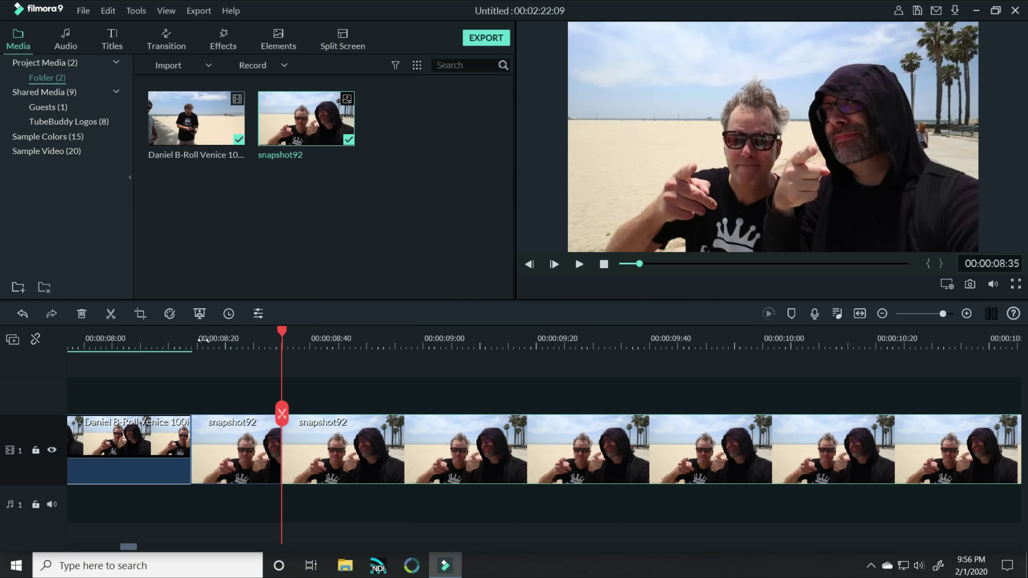
# Play back from 00:00:08:18 to review the zoom, pausing at 09:04 and 10:29.
pyautogui.click(186, 339)
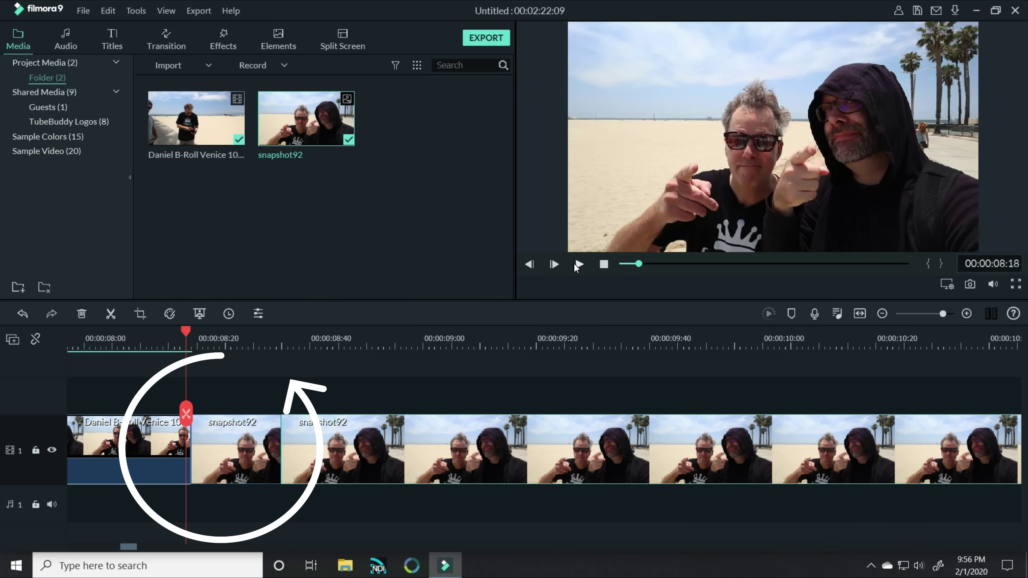
pyautogui.click(578, 264)
pyautogui.click(579, 264)
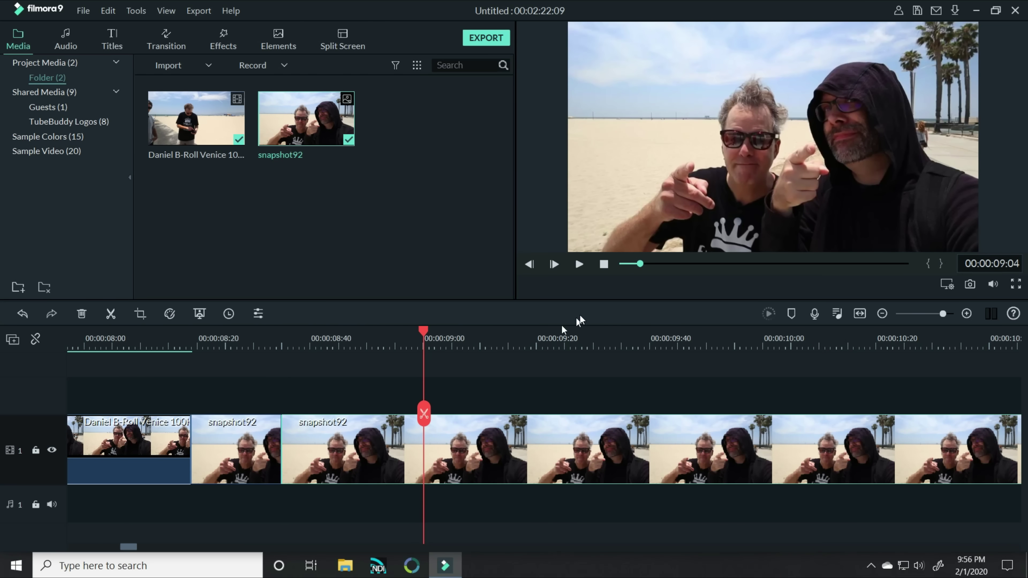
pyautogui.click(577, 265)
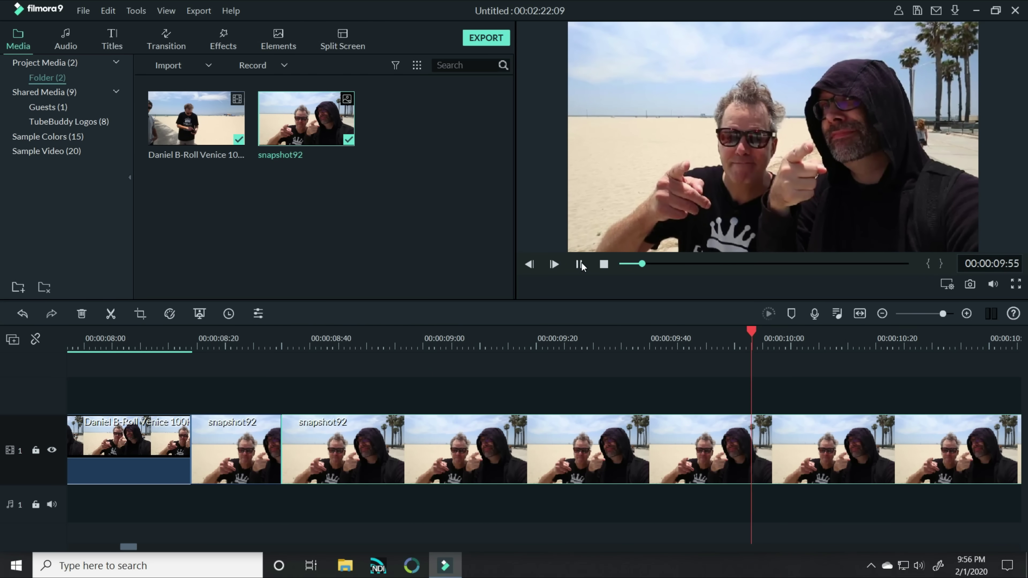
pyautogui.click(578, 263)
pyautogui.moveTo(944, 317); pyautogui.dragTo(936, 317)
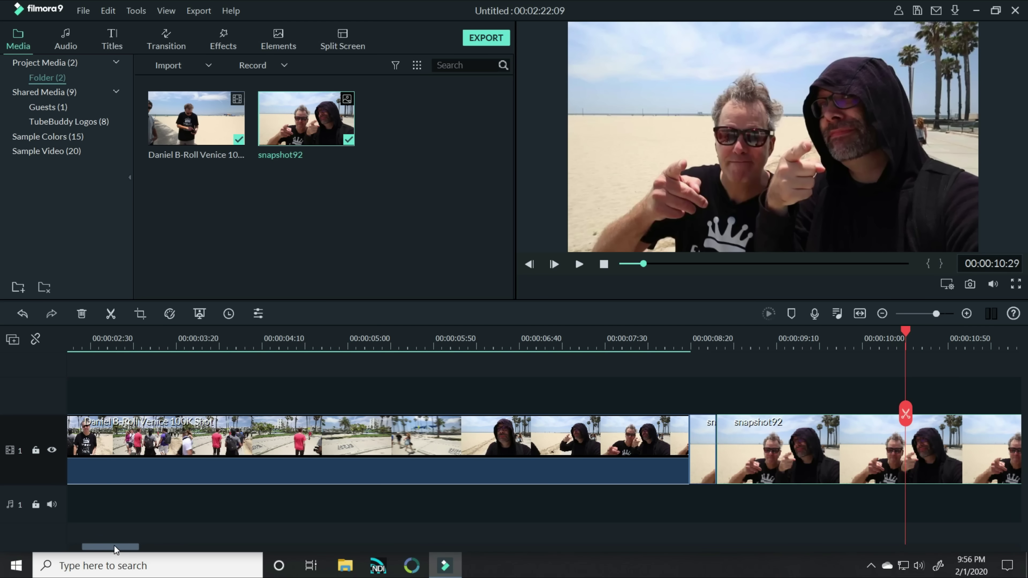
pyautogui.moveTo(116, 546); pyautogui.dragTo(160, 547)
# Split snapshot92 again at 00:00:14:51 and play back its ending.
pyautogui.click(691, 339)
pyautogui.moveTo(691, 339); pyautogui.dragTo(656, 340)
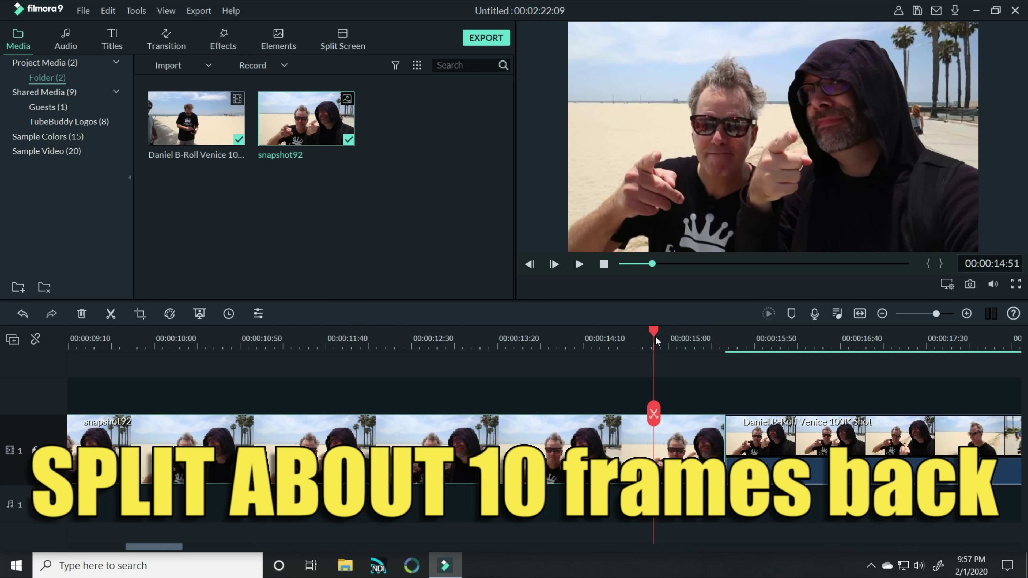
pyautogui.click(652, 414)
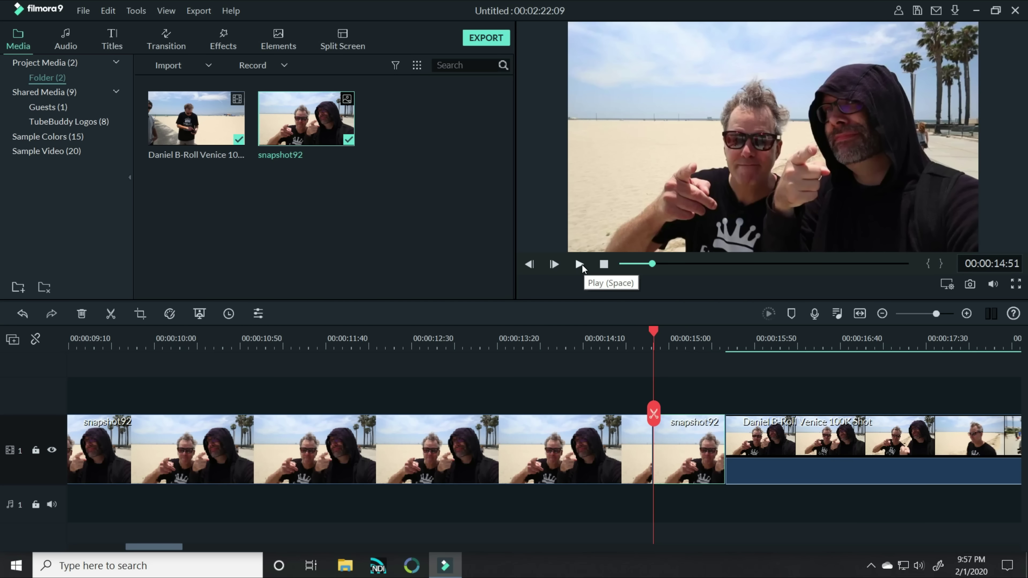
pyautogui.click(579, 264)
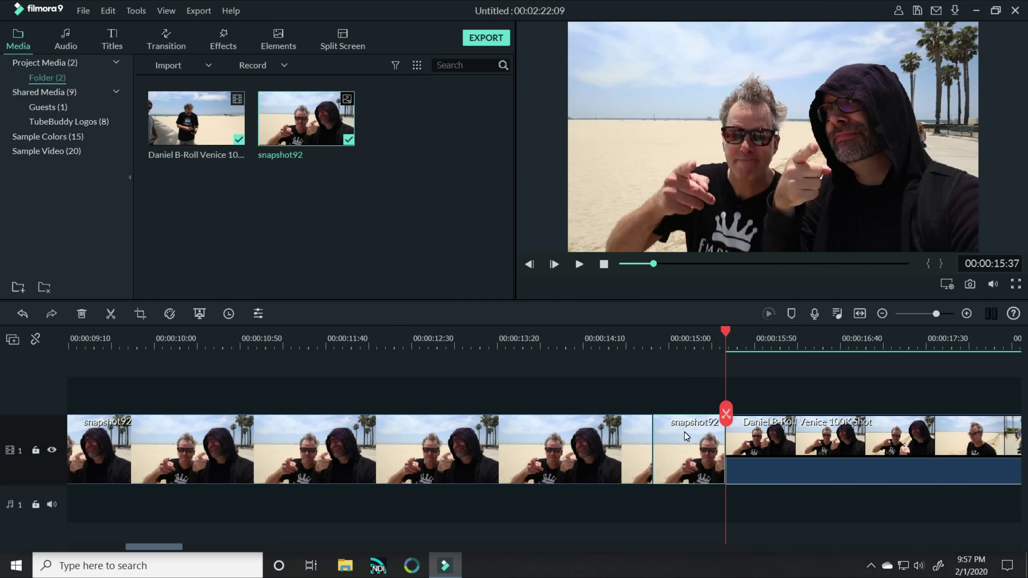
# Swap the Pan & Zoom start and end areas on the final snapshot92 piece so it widens from 1671 x 941.
pyautogui.rightClick(678, 435)
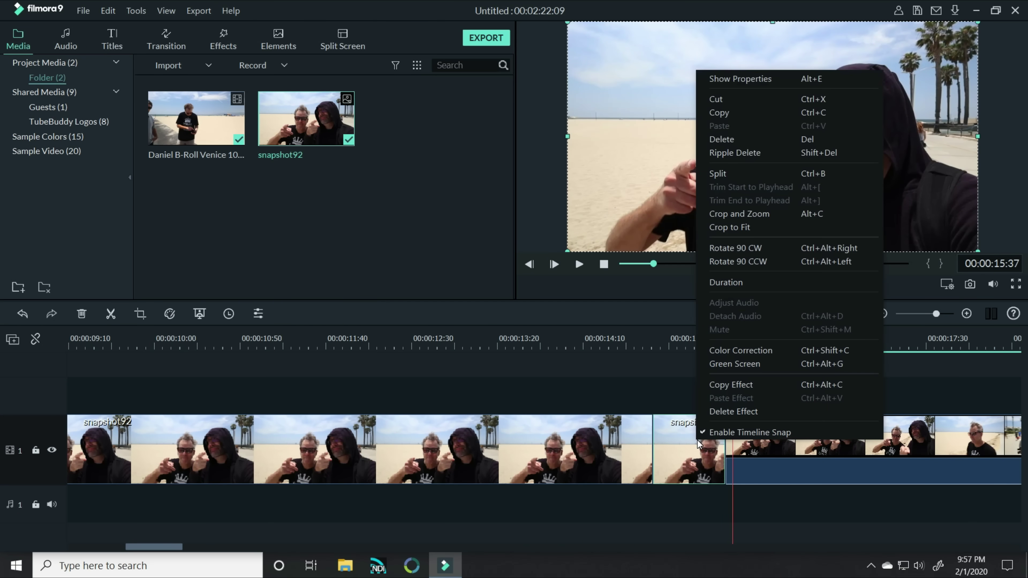
pyautogui.click(739, 214)
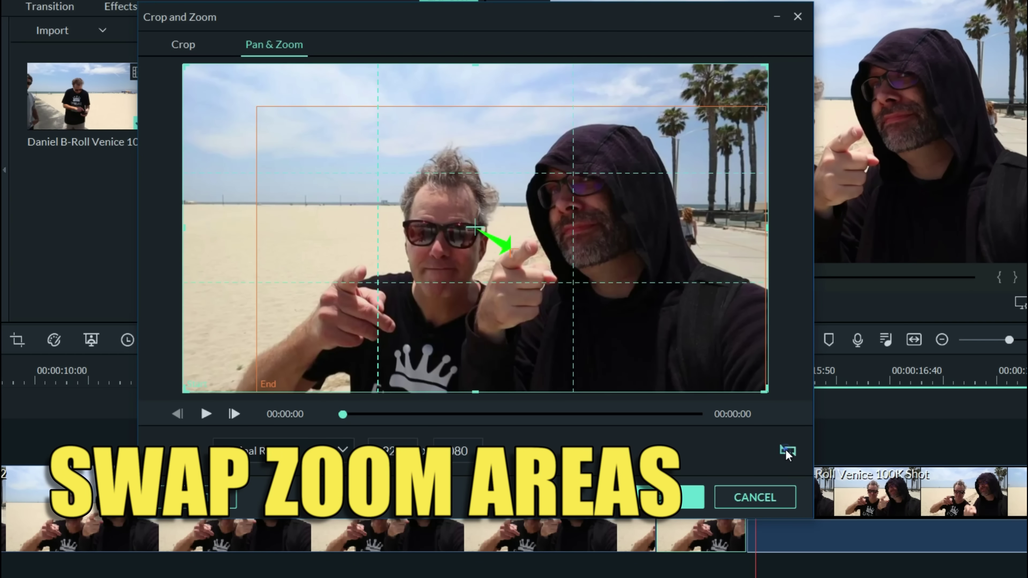
pyautogui.click(785, 449)
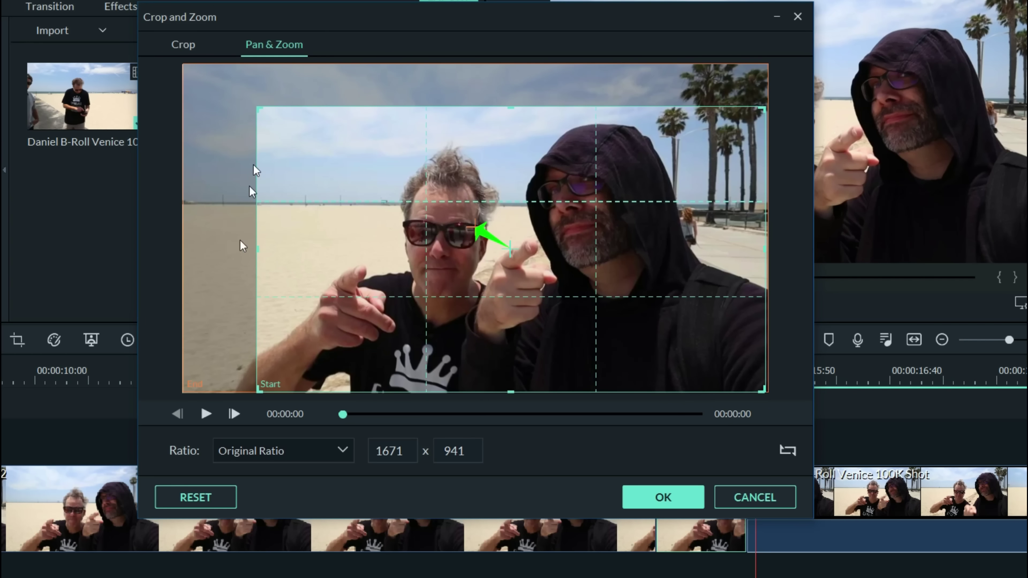
pyautogui.click(660, 497)
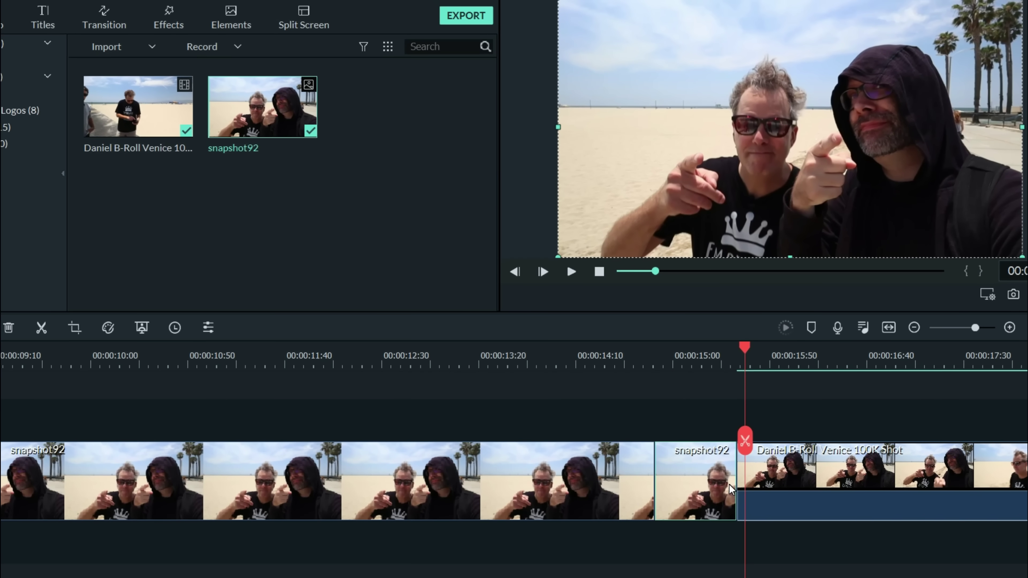
# Swap the zoom areas back and switch snapshot92 to a fixed Crop on the 1671x941 area.
pyautogui.scroll(-3, 586, 454)
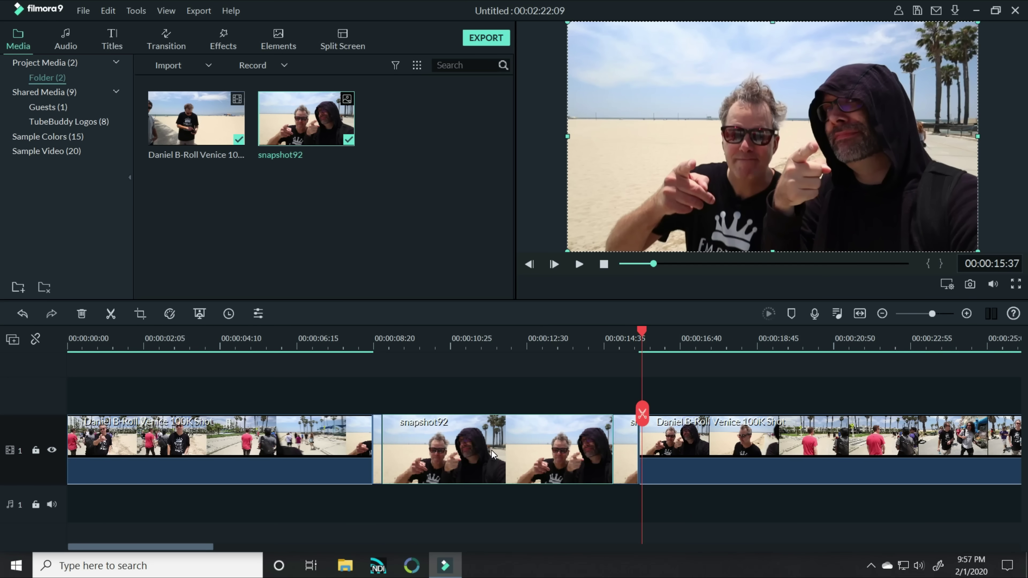
pyautogui.rightClick(493, 454)
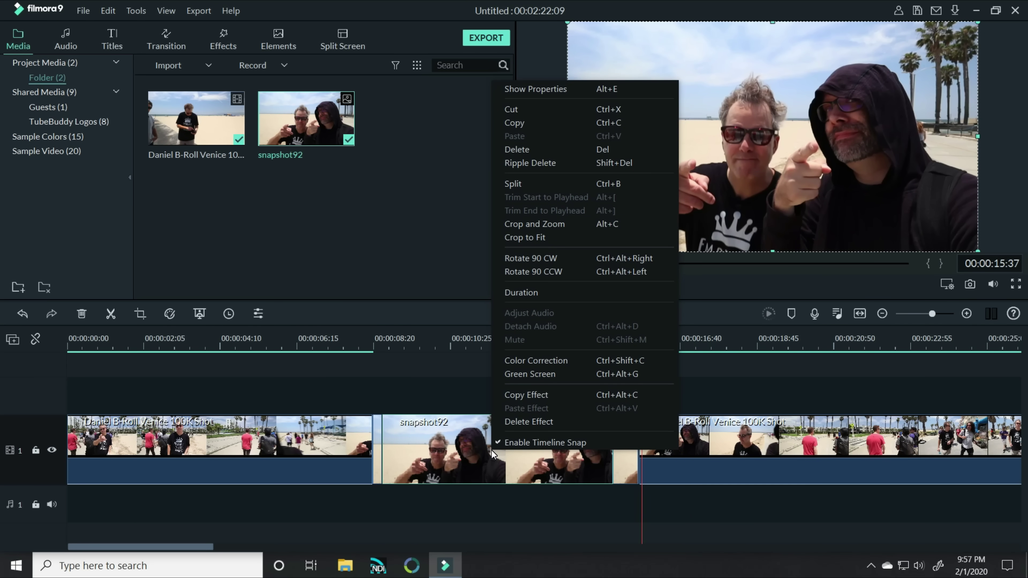
pyautogui.click(533, 226)
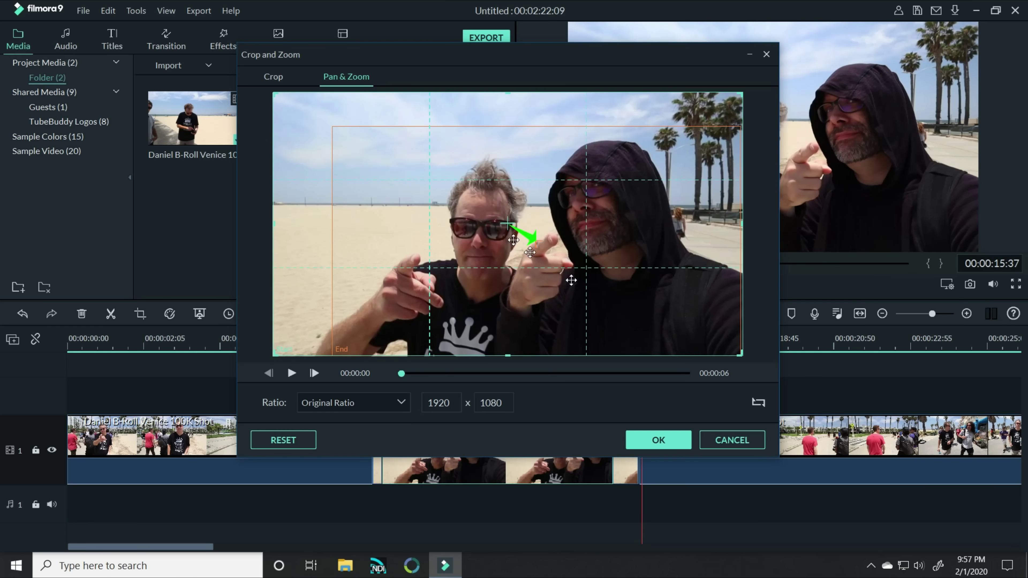
pyautogui.click(757, 403)
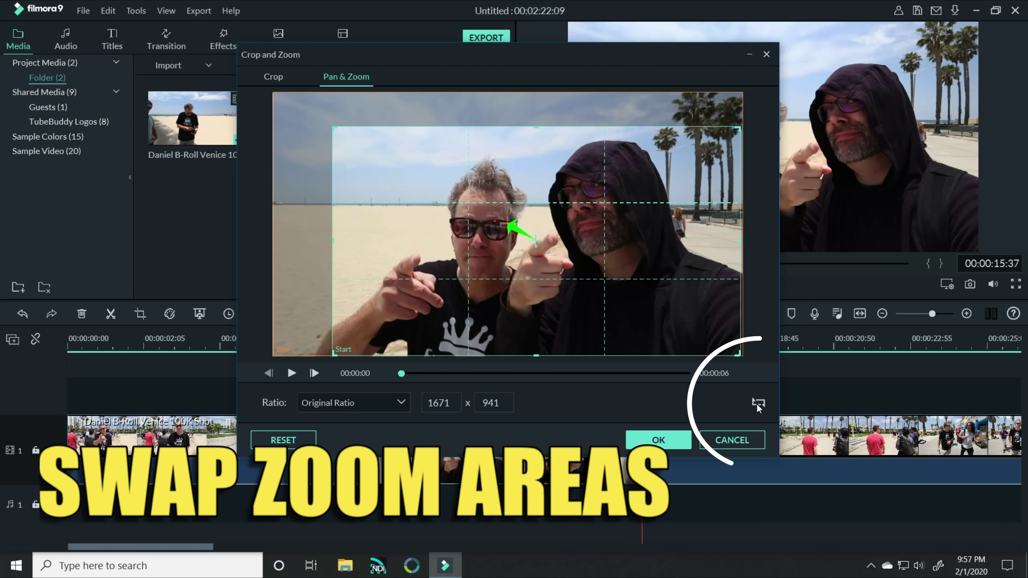
pyautogui.click(273, 77)
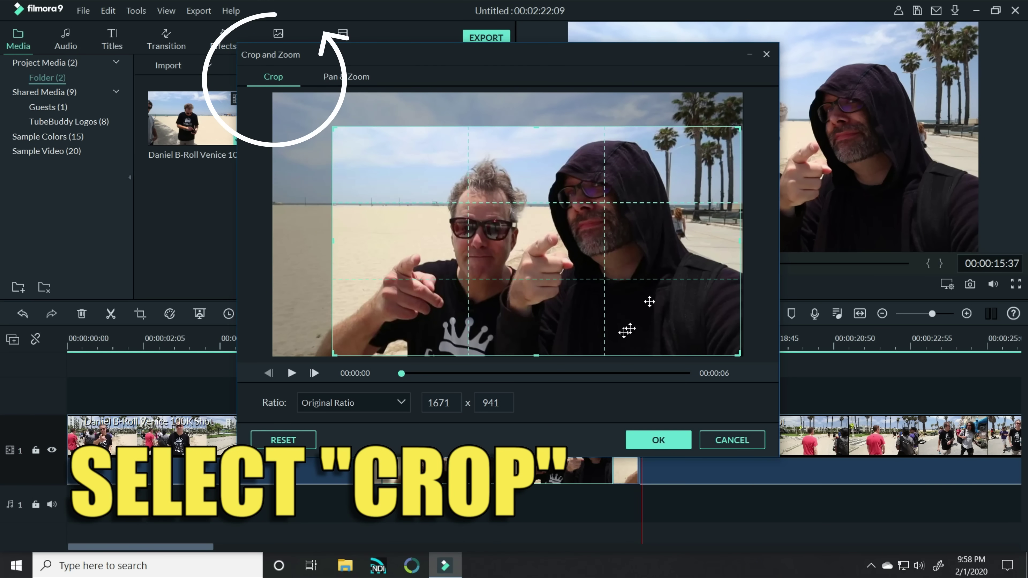
pyautogui.click(658, 440)
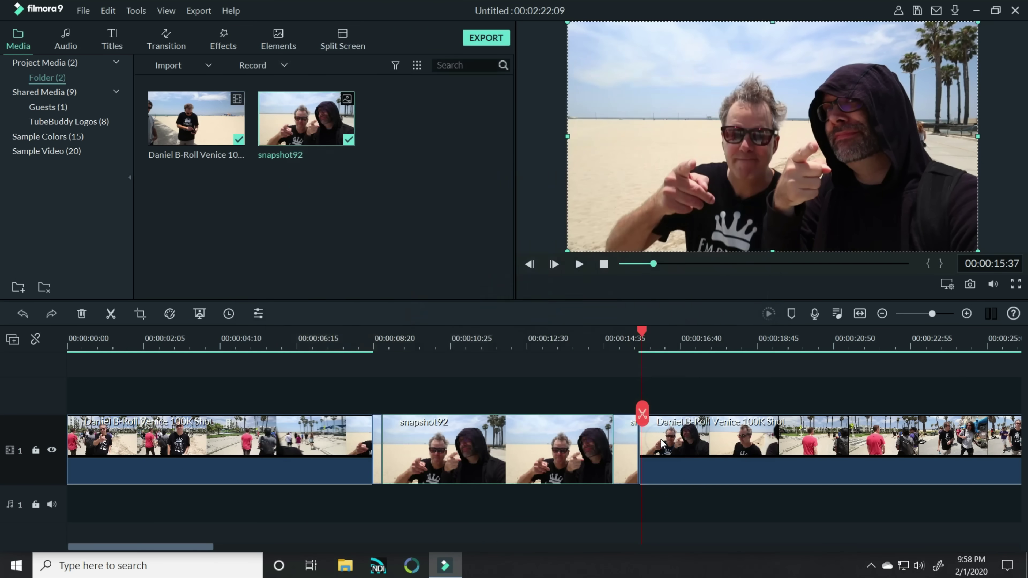
pyautogui.click(367, 344)
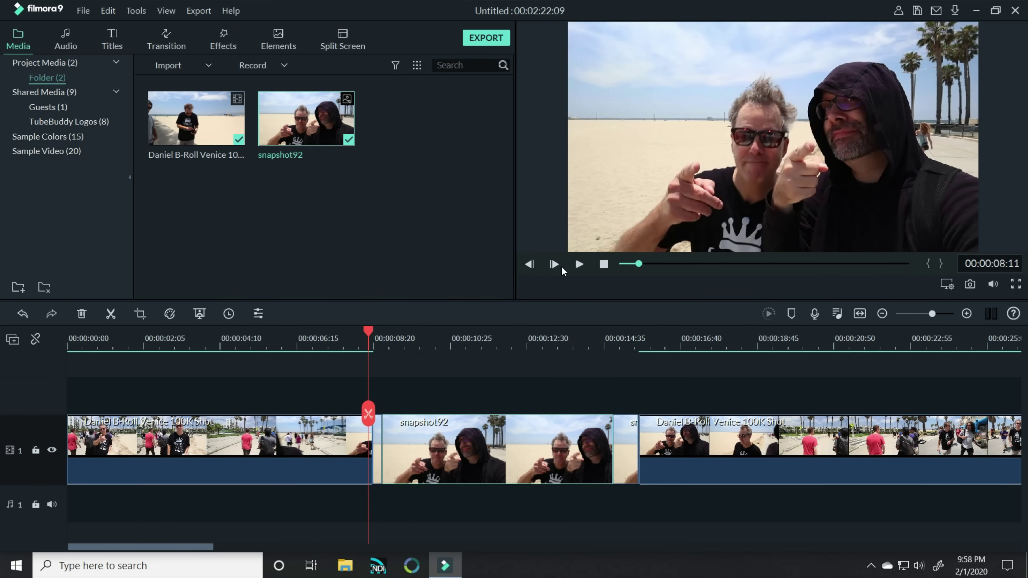
pyautogui.click(579, 264)
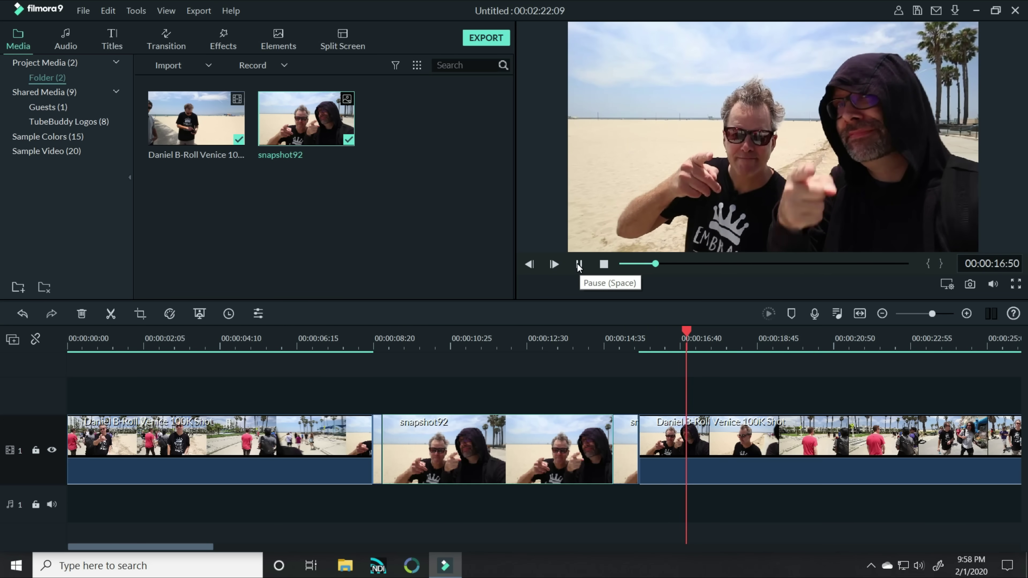
# Trim snapshot92 to about 00:00:04:27, ending near 00:00:13:02, and play back the result.
pyautogui.click(579, 264)
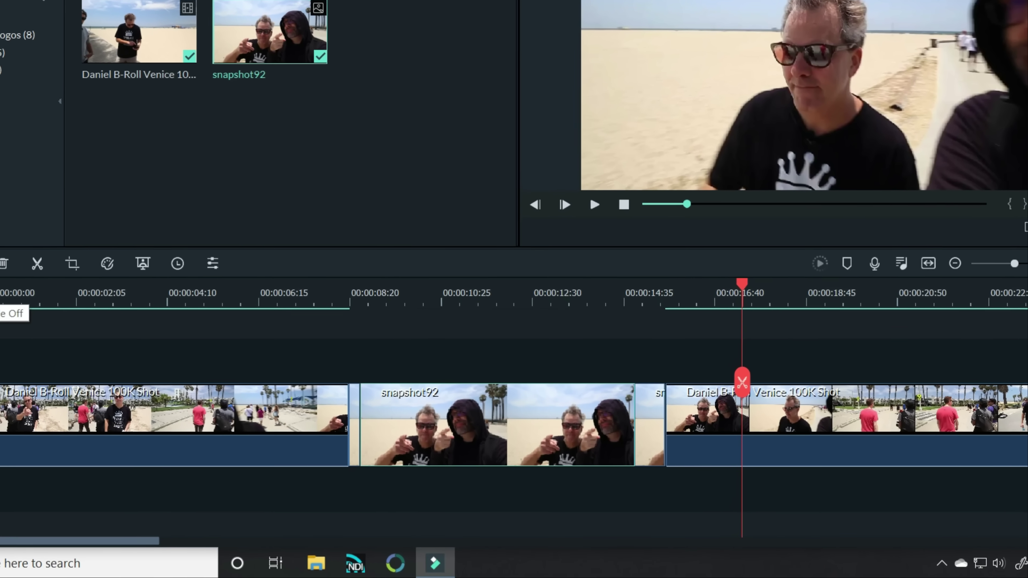
pyautogui.click(622, 426)
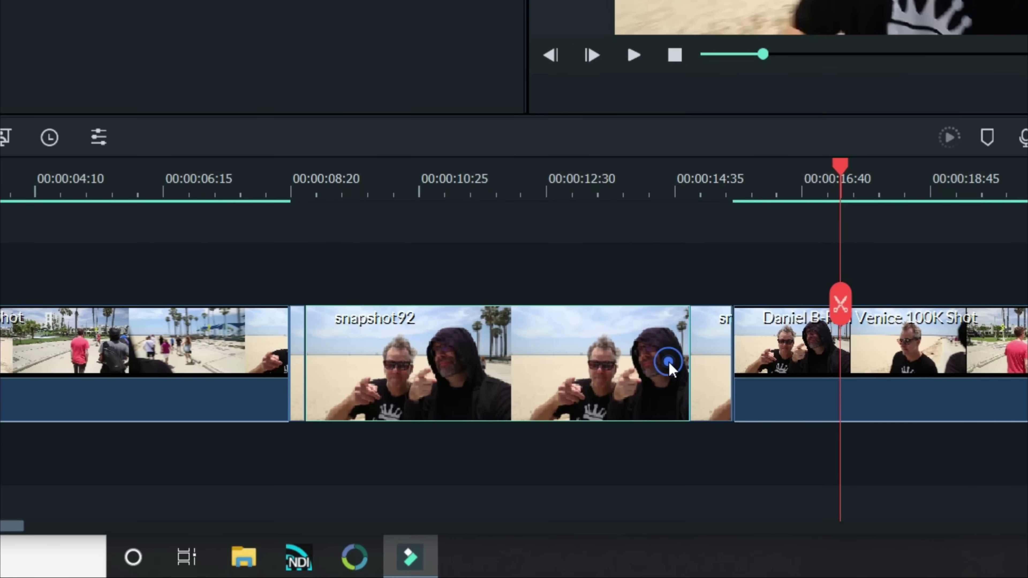
pyautogui.moveTo(688, 356); pyautogui.dragTo(593, 367)
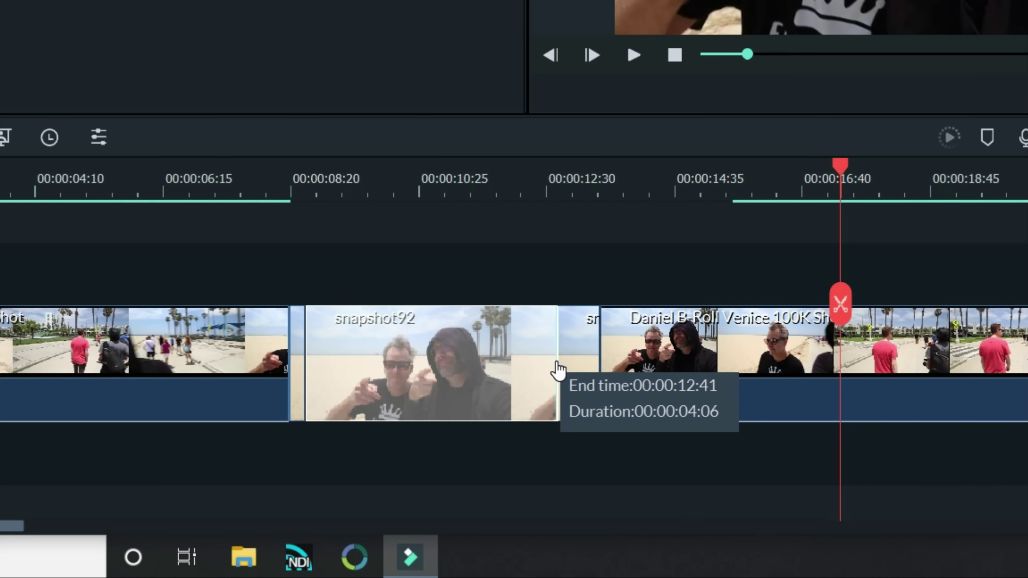
pyautogui.moveTo(557, 369); pyautogui.dragTo(505, 370)
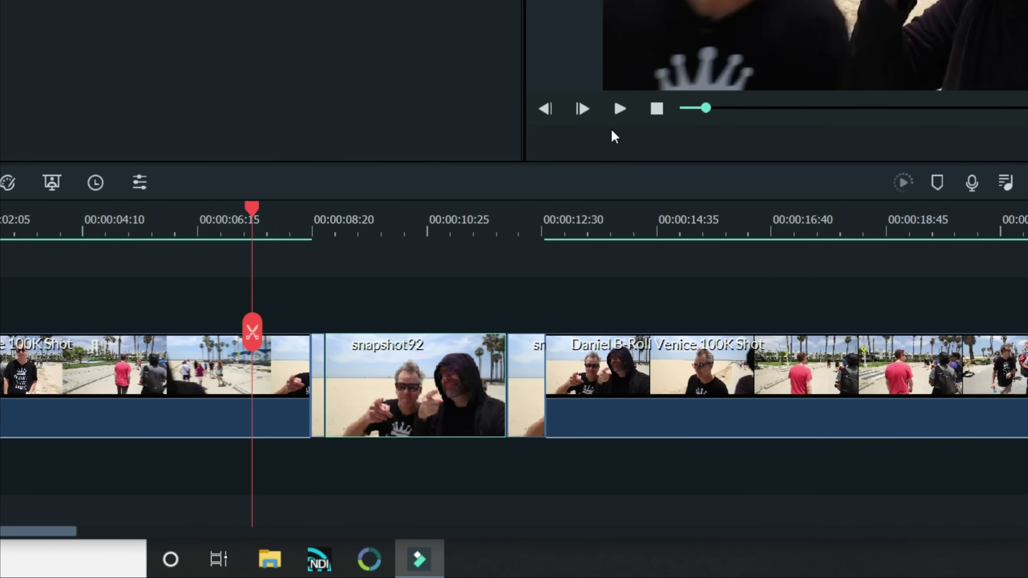
pyautogui.click(619, 110)
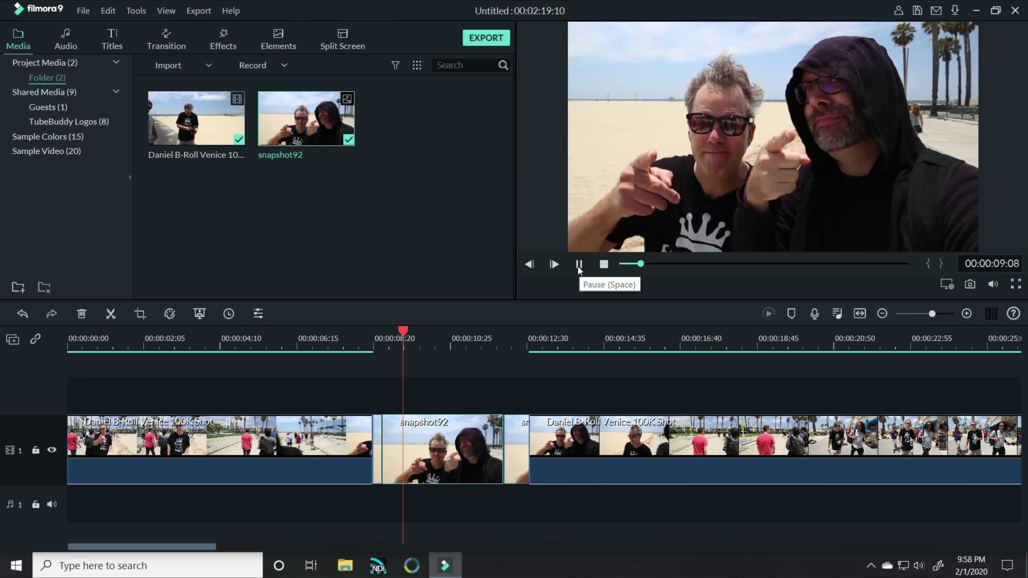
pyautogui.click(548, 340)
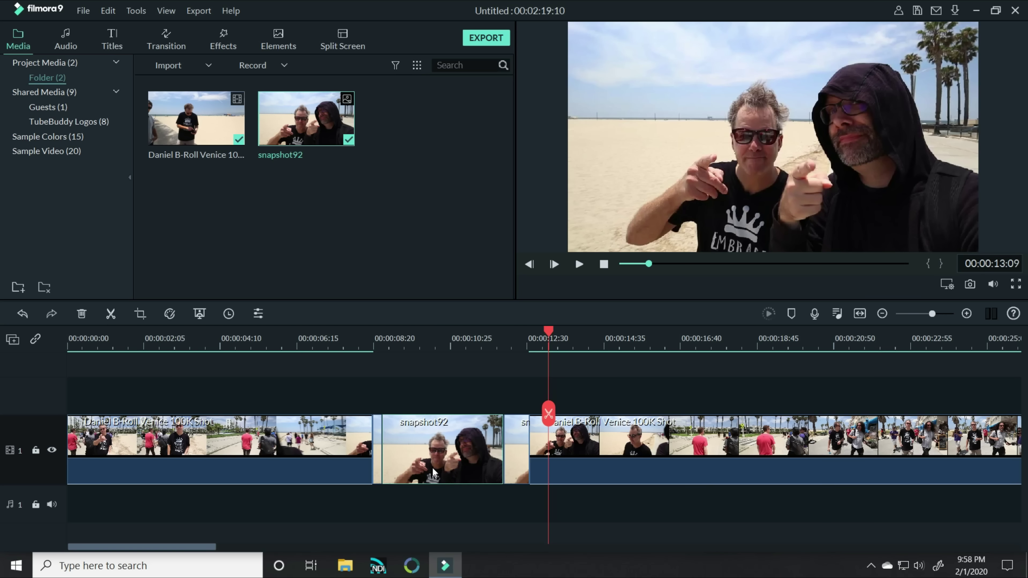
# Add the Custom LUT effect on track 2, stretched across snapshot92 to end at 00:00:12:34.
pyautogui.click(476, 489)
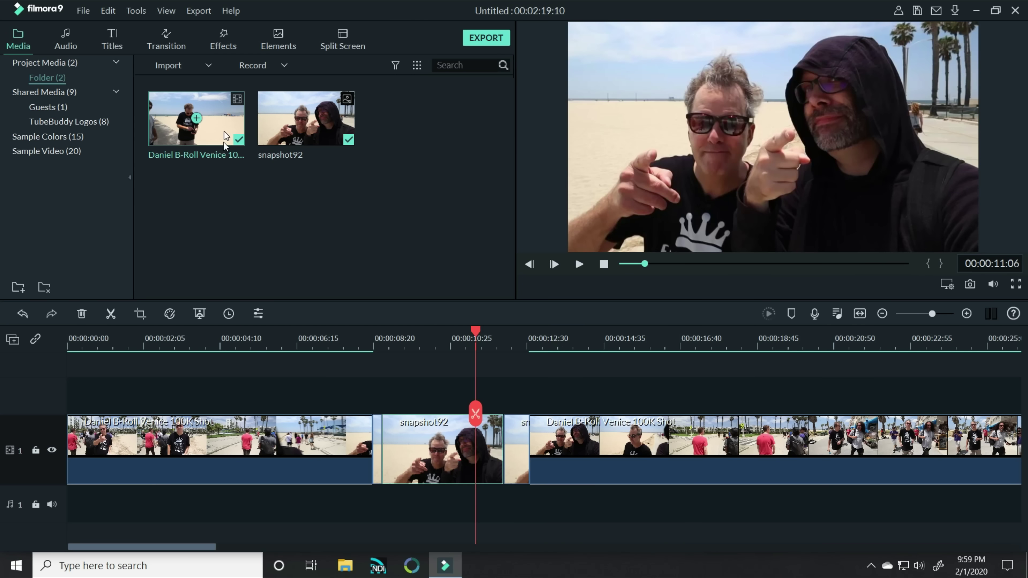
pyautogui.click(223, 40)
pyautogui.scroll(-5, 65, 152)
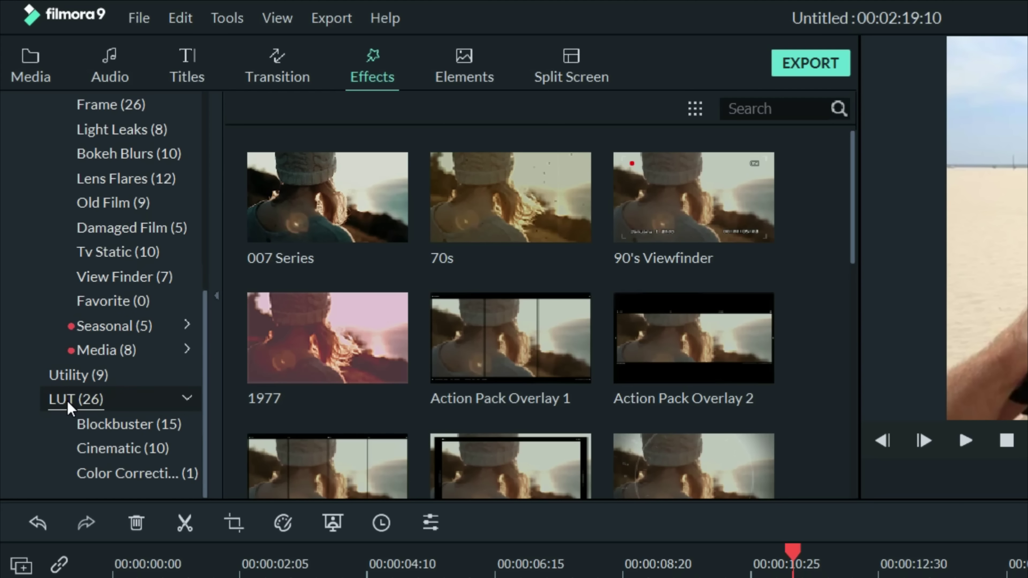
pyautogui.click(69, 405)
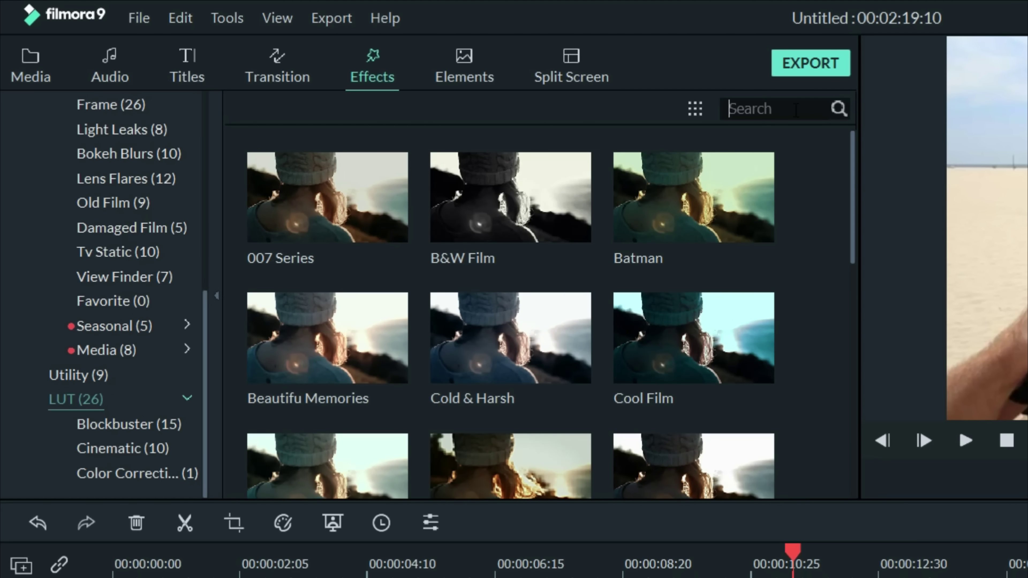
pyautogui.write('cus')
pyautogui.moveTo(406, 201)
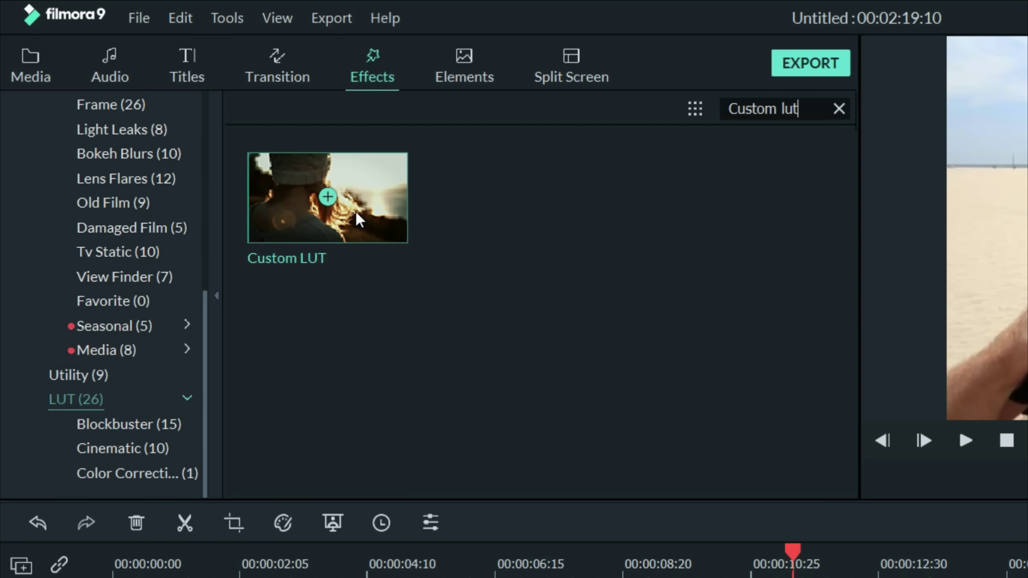
pyautogui.moveTo(359, 220); pyautogui.dragTo(615, 577)
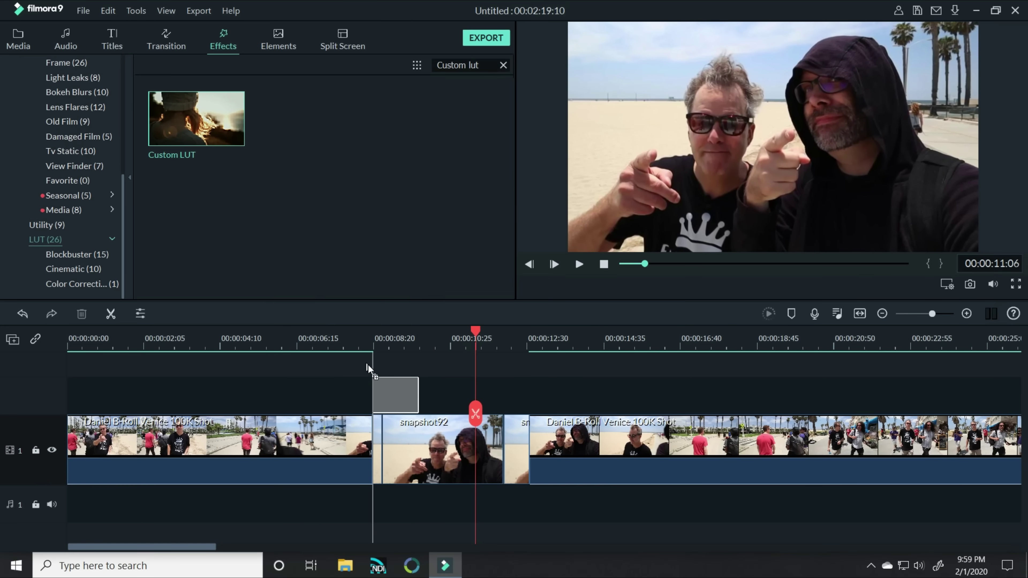
pyautogui.moveTo(369, 365); pyautogui.dragTo(370, 368)
pyautogui.moveTo(419, 404); pyautogui.dragTo(523, 414)
# Load the Vintage Black & White .cube file into the Custom LUT effect, then bring up Titles.
pyautogui.doubleClick(422, 409)
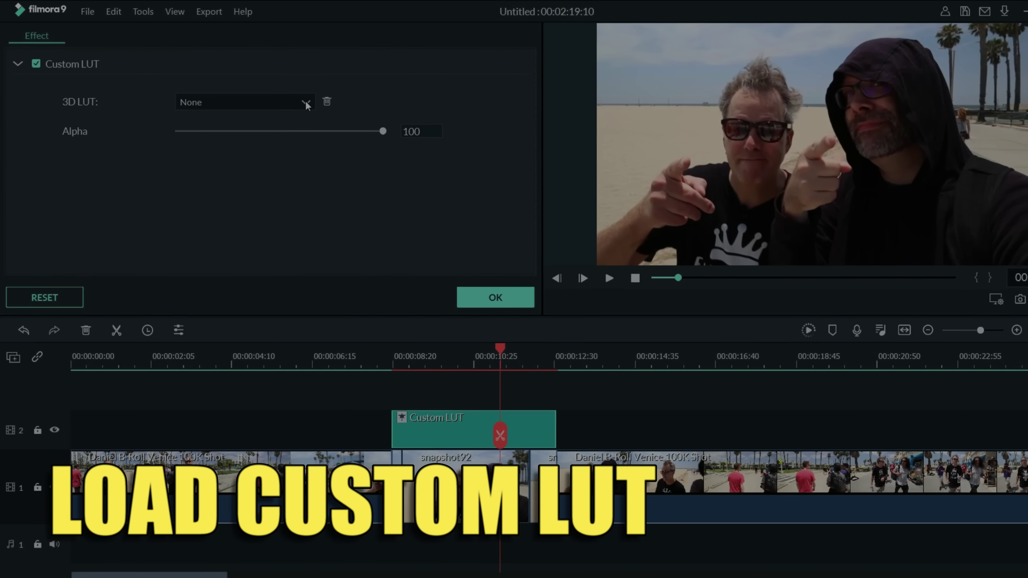
pyautogui.click(291, 97)
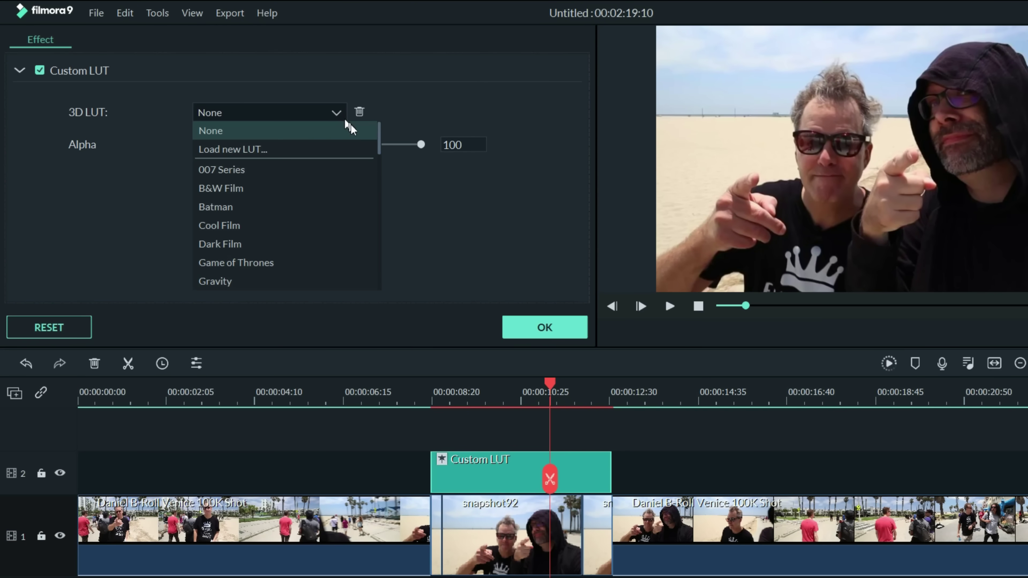
pyautogui.click(268, 148)
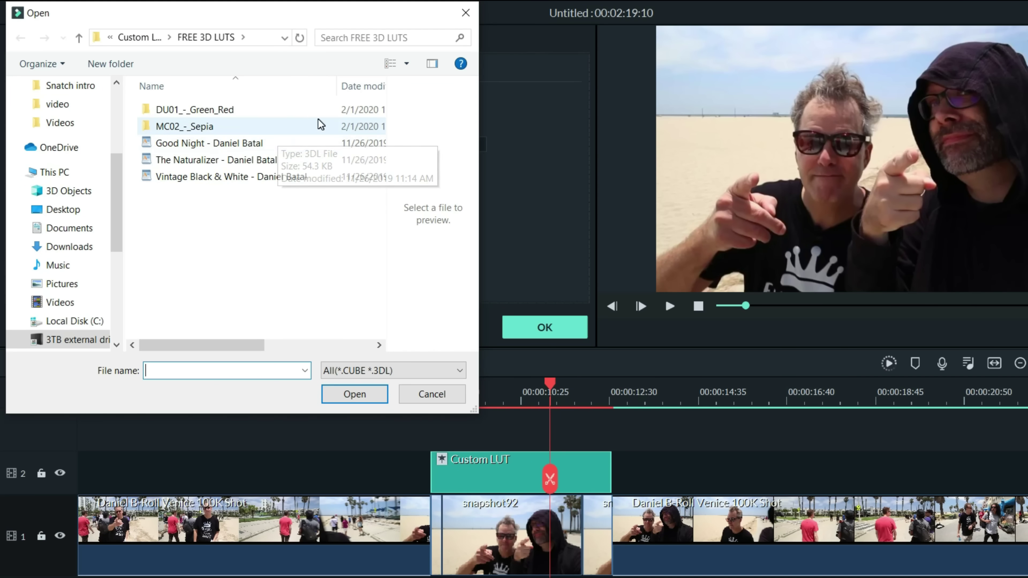
pyautogui.click(248, 176)
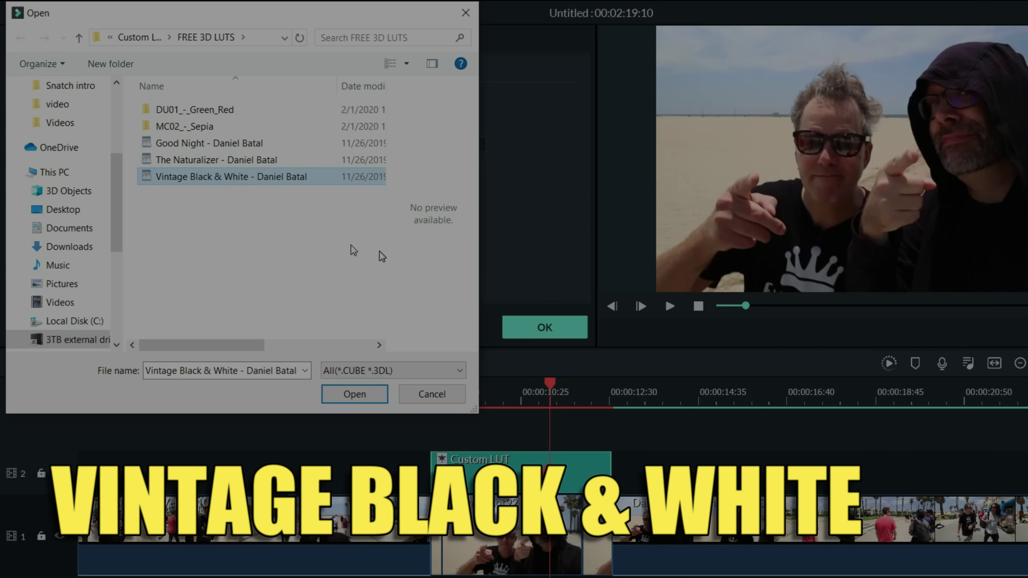
pyautogui.click(360, 398)
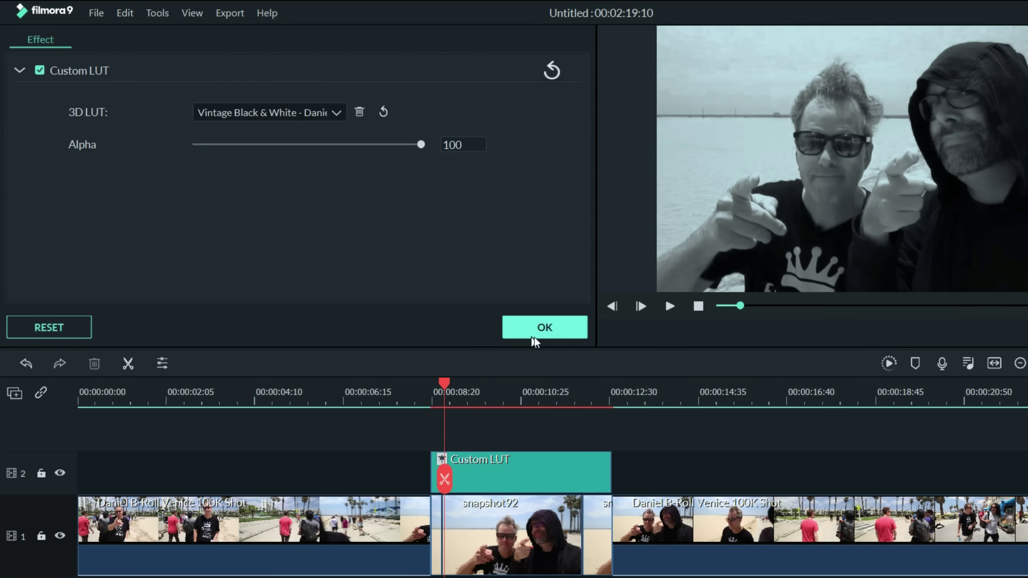
pyautogui.click(536, 328)
pyautogui.click(134, 44)
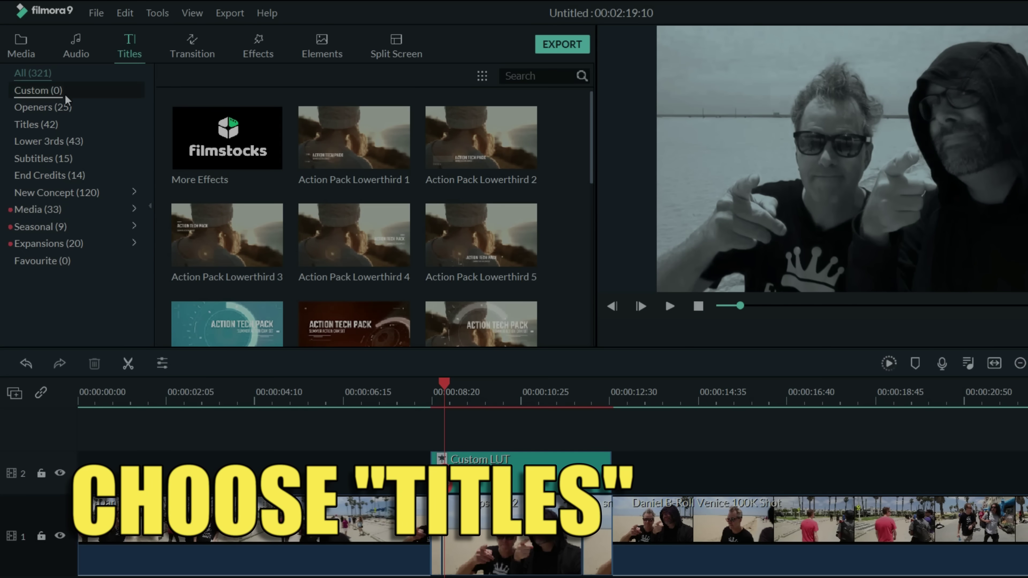
# Place a Lower Third 1 title on track 3, trimmed to end with the Custom LUT clip.
pyautogui.click(51, 141)
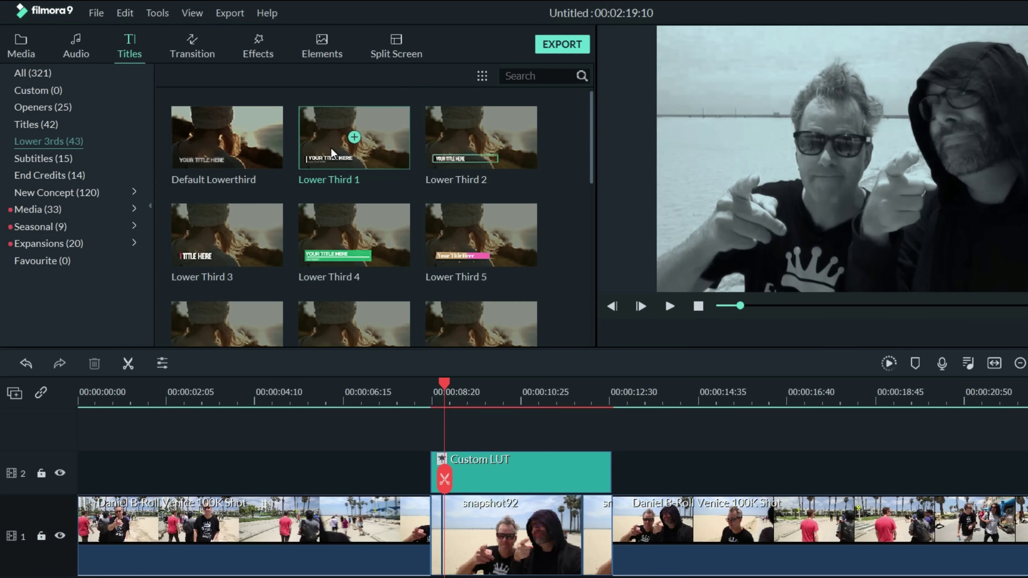
pyautogui.moveTo(331, 148); pyautogui.dragTo(444, 422)
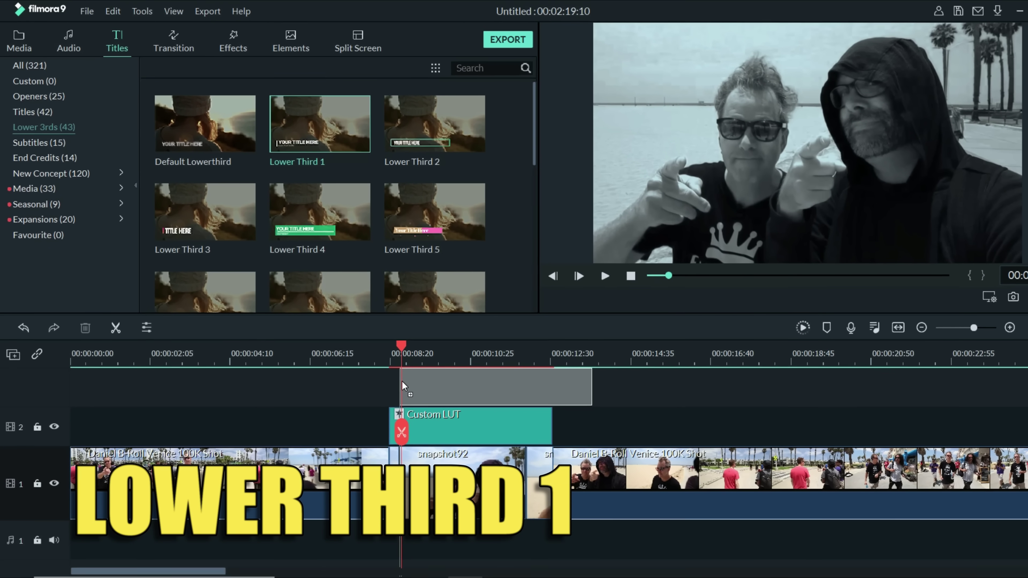
pyautogui.moveTo(401, 381); pyautogui.dragTo(402, 385)
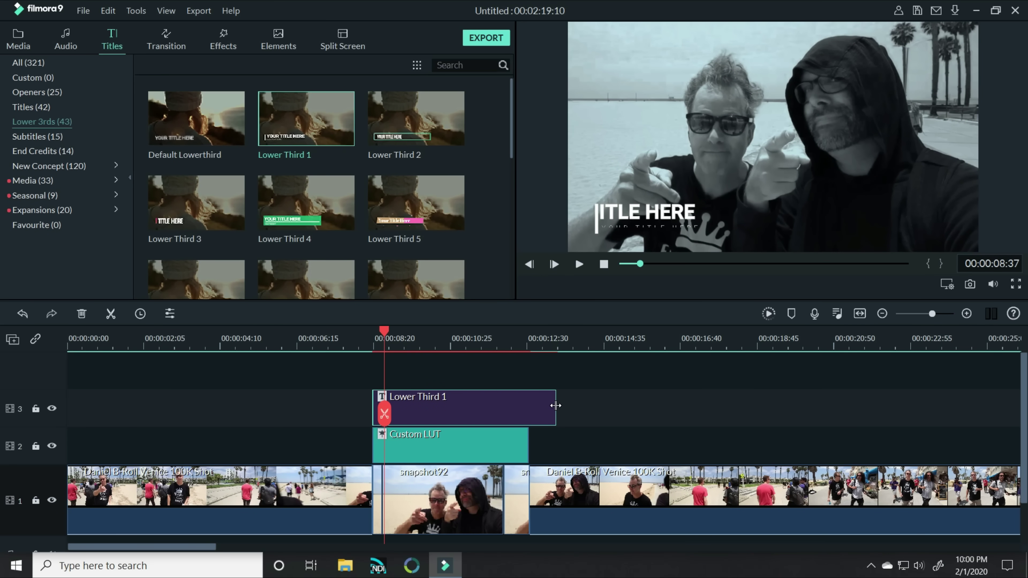
pyautogui.moveTo(555, 405); pyautogui.dragTo(528, 406)
# In Advanced Text Edit, replace Lower Third 1's placeholder title with NICK and set the subtitle to 'The wise one'.
pyautogui.doubleClick(429, 406)
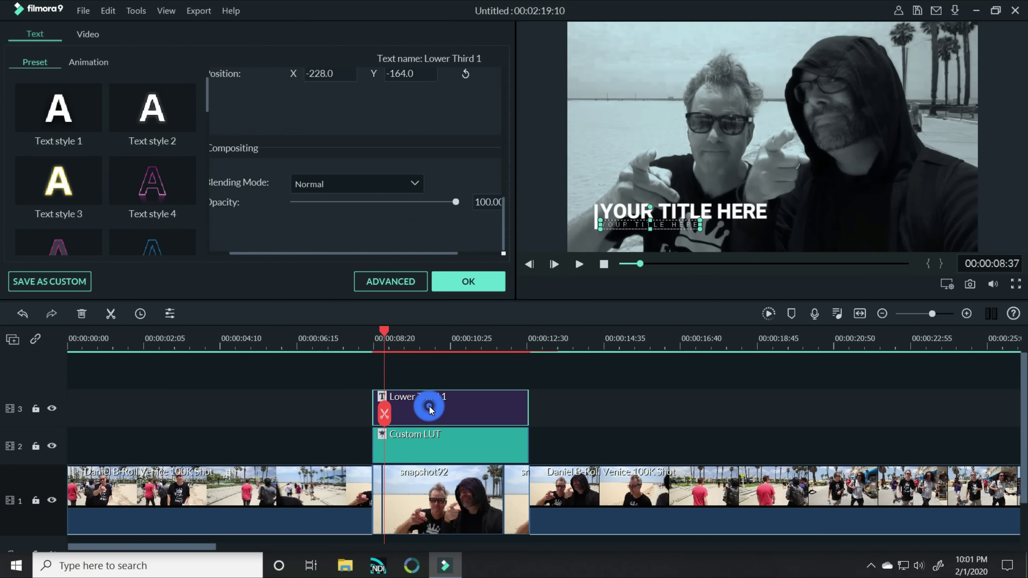
pyautogui.click(392, 280)
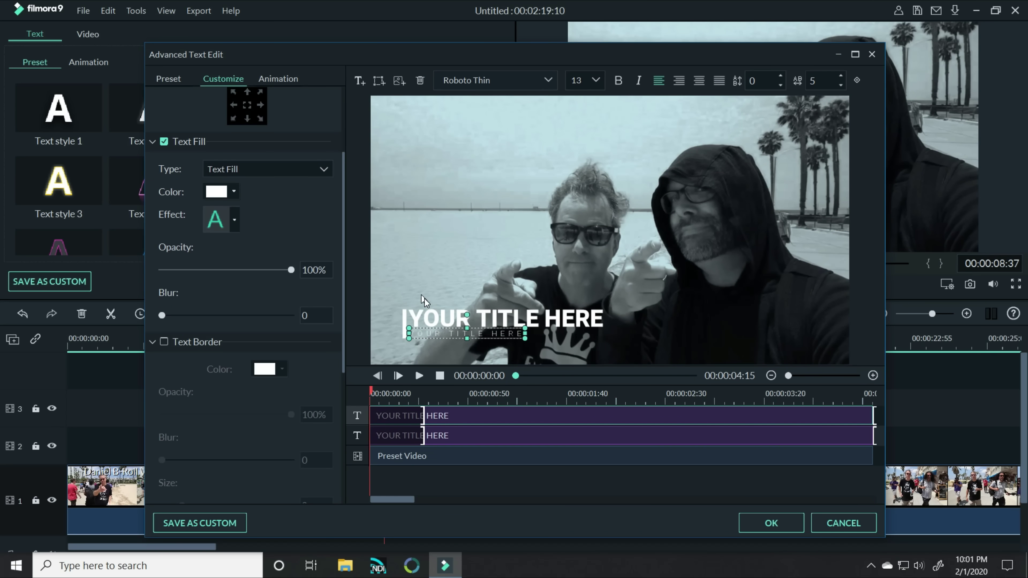
pyautogui.click(411, 318)
pyautogui.hotkey('ctrl', 'a')
pyautogui.write('NICK')
pyautogui.click(535, 333)
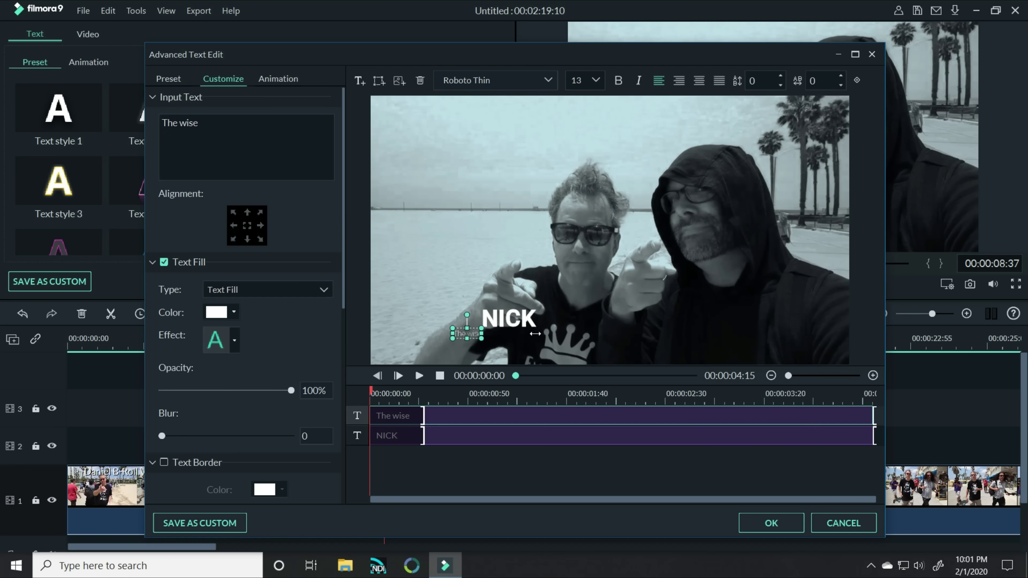
pyautogui.click(535, 333)
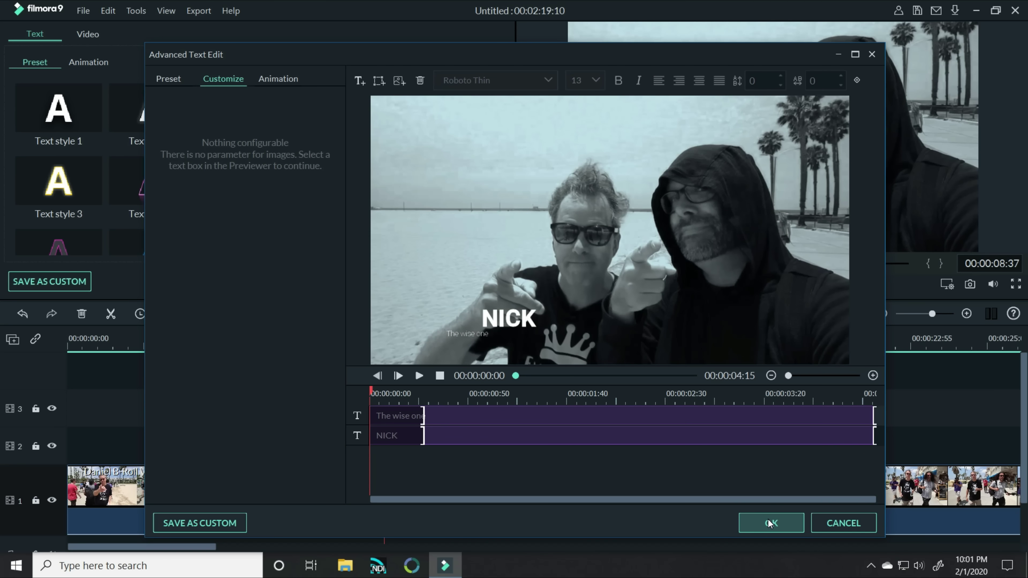
# Apply the text edits and drag the NICK title further right in the preview.
pyautogui.click(769, 522)
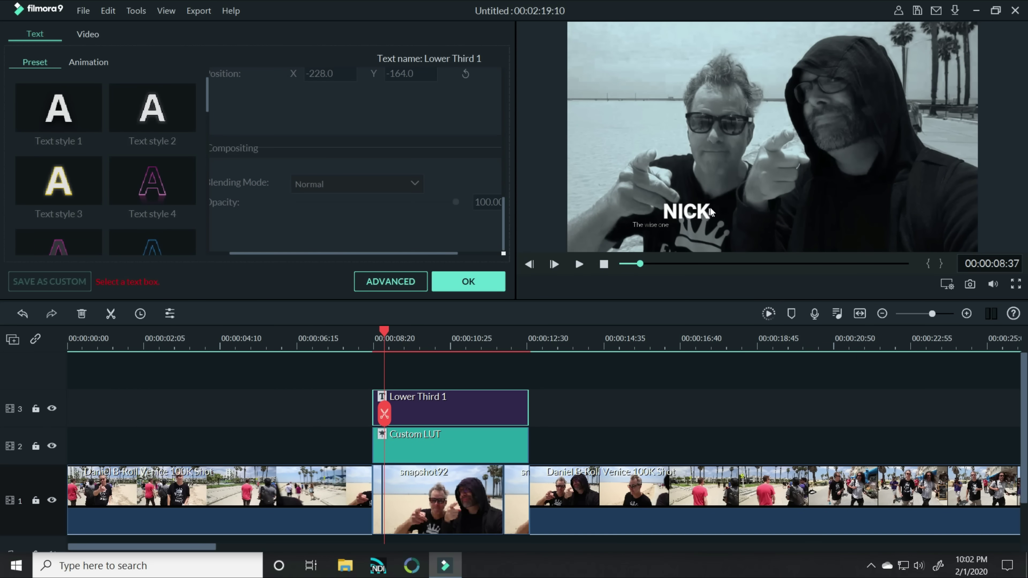
pyautogui.click(693, 217)
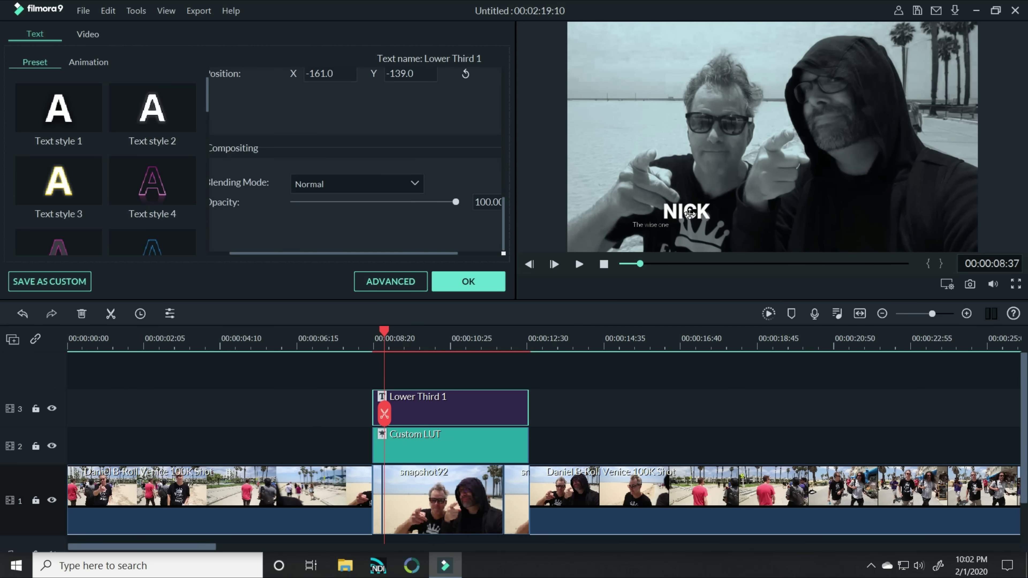
pyautogui.moveTo(693, 217); pyautogui.dragTo(911, 207)
pyautogui.scroll(6, 356, 162)
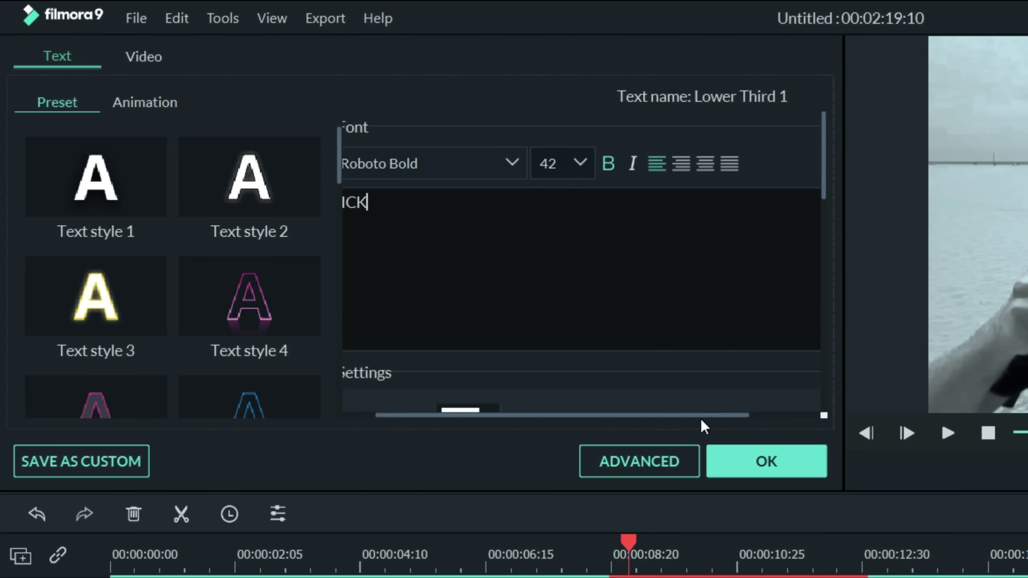
pyautogui.moveTo(499, 300); pyautogui.dragTo(495, 299)
pyautogui.moveTo(694, 417); pyautogui.dragTo(625, 410)
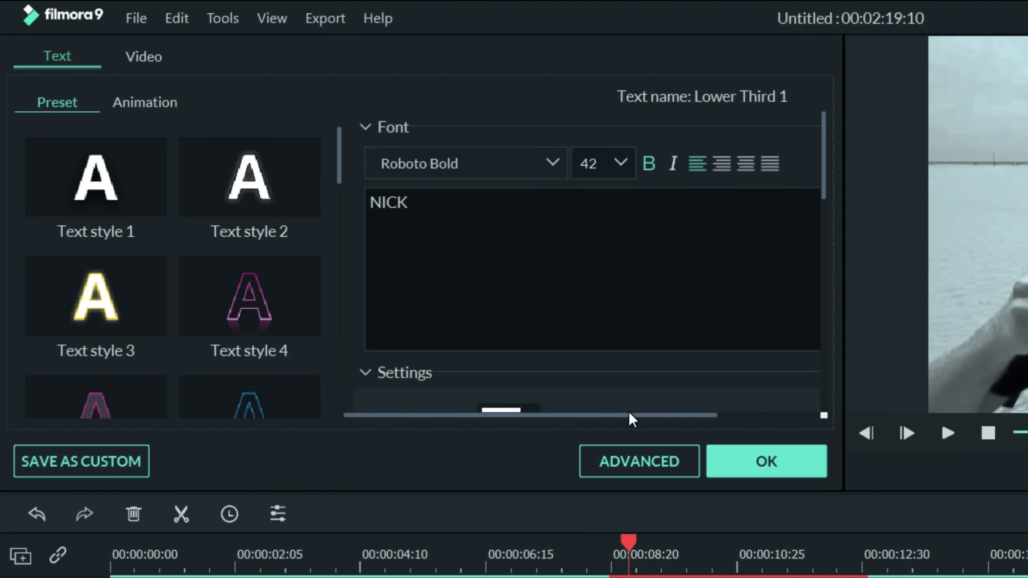
# Set the NICK title in the Impact font at a larger size and play back to check.
pyautogui.click(552, 162)
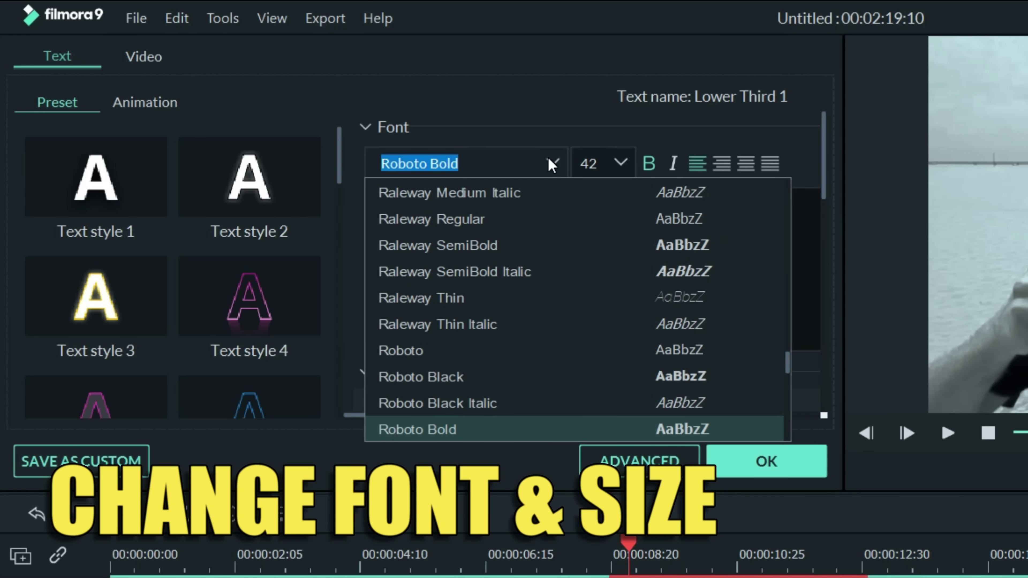
pyautogui.write('Impact')
pyautogui.press('Return')
pyautogui.click(620, 163)
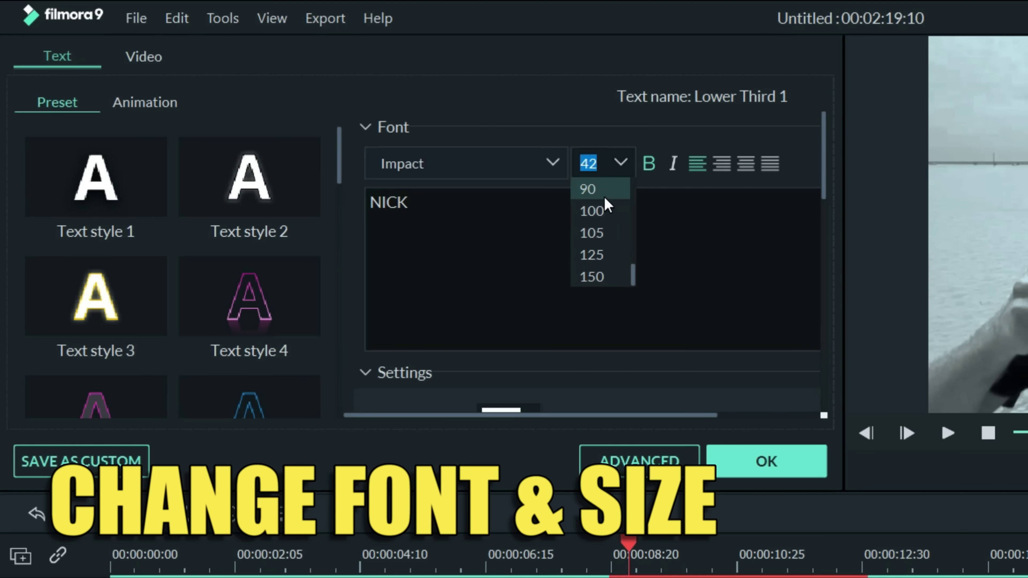
pyautogui.scroll(1, 606, 207)
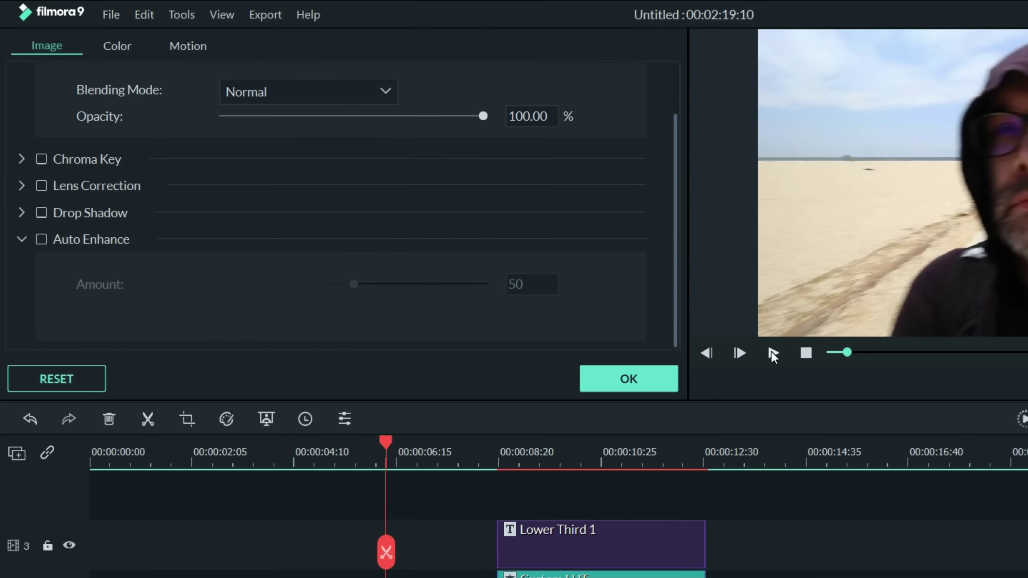
pyautogui.click(773, 353)
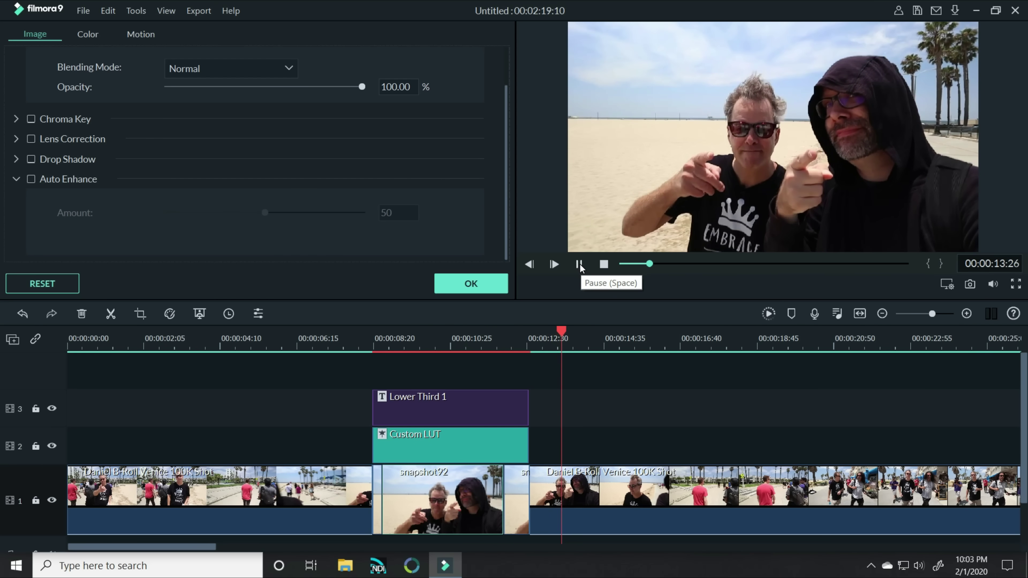
# Lengthen the subtitle's entrance and exit animations on the Lower Third 1 text track.
pyautogui.click(579, 265)
pyautogui.doubleClick(502, 405)
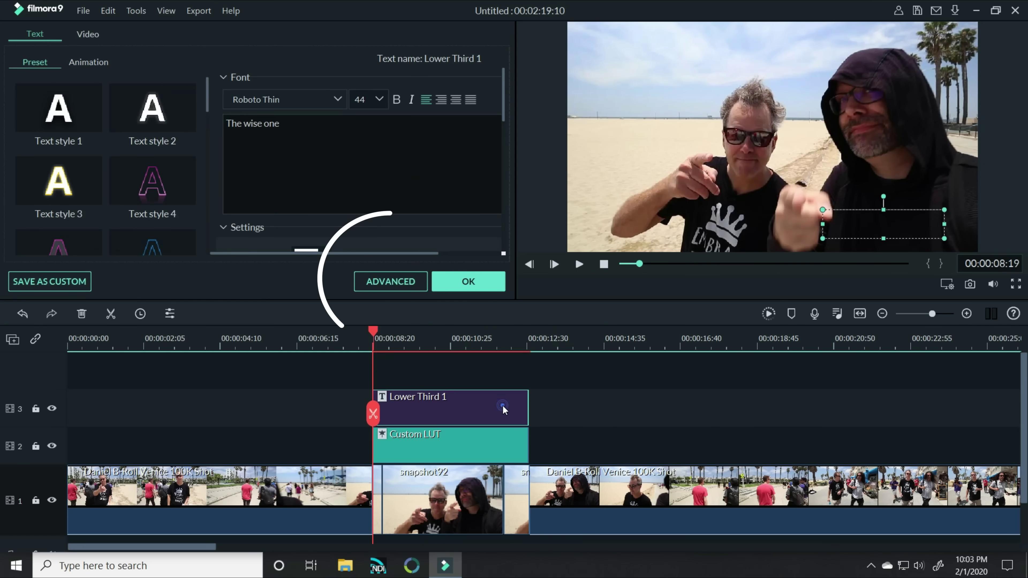
pyautogui.click(408, 279)
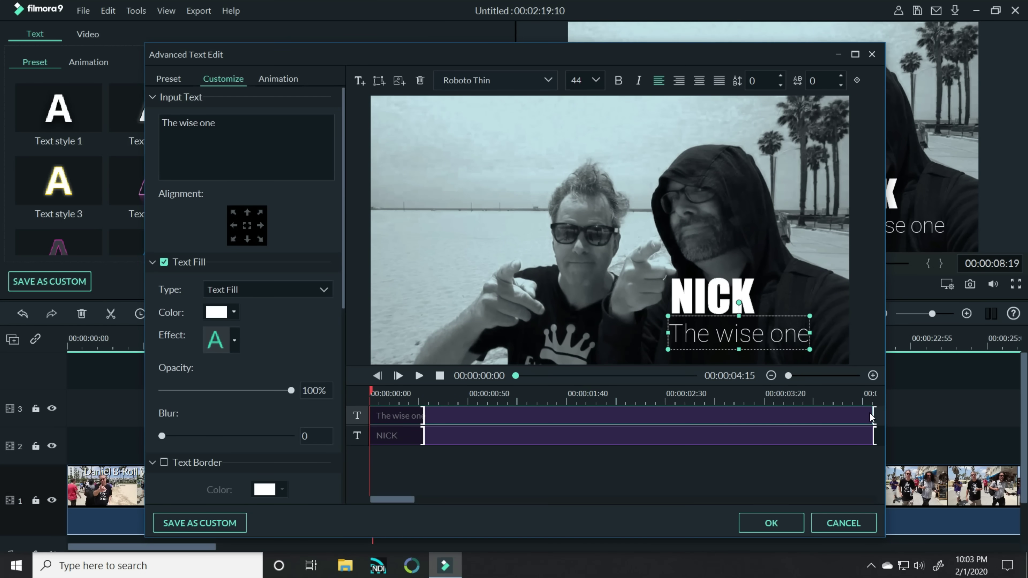
pyautogui.moveTo(421, 415); pyautogui.dragTo(444, 416)
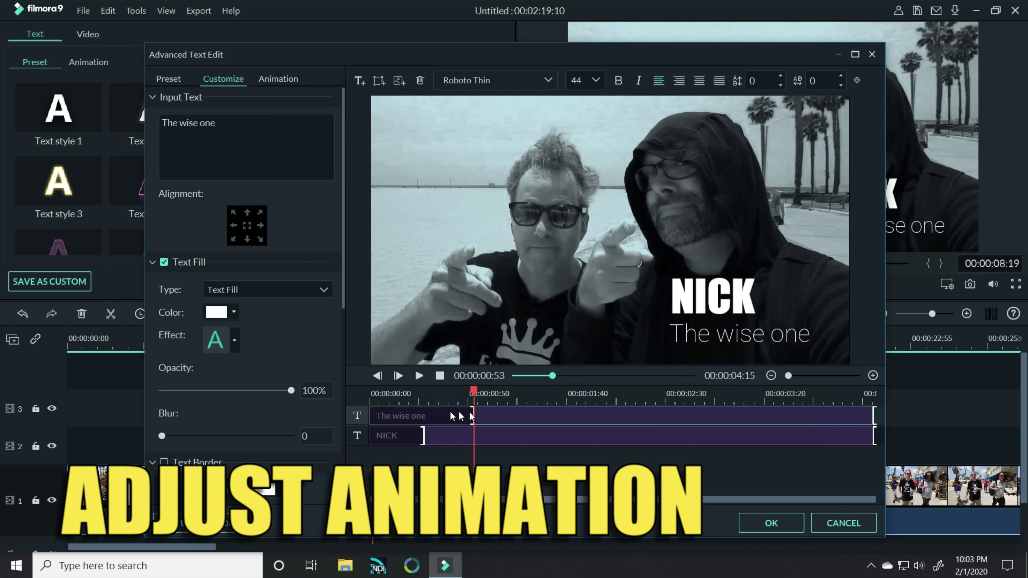
pyautogui.moveTo(872, 416); pyautogui.dragTo(817, 411)
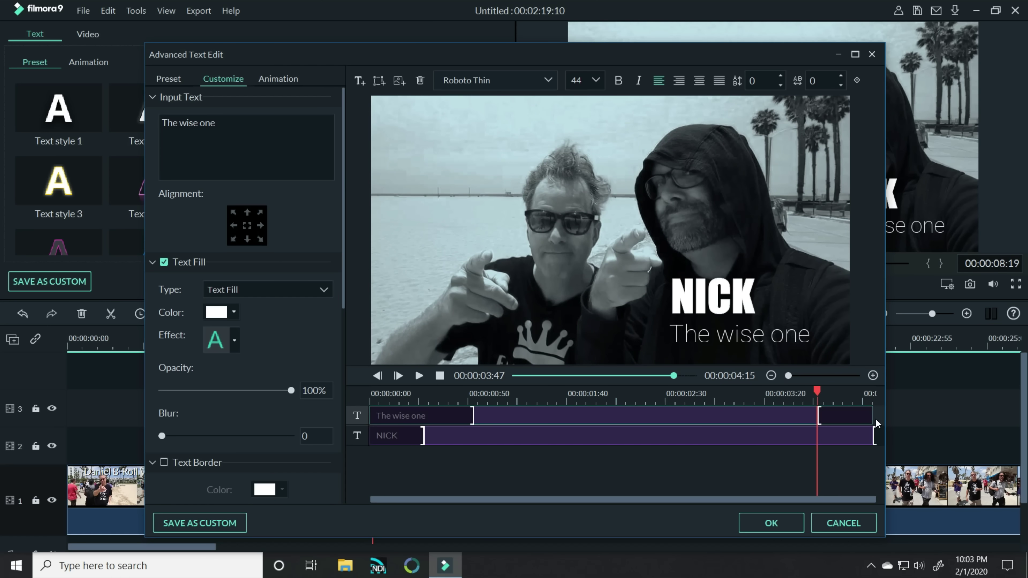
# Move the NICK line's exit animation earlier to about 00:00:03:47, preview, then shorten the subtitle's entrance.
pyautogui.click(872, 438)
pyautogui.moveTo(874, 436); pyautogui.dragTo(818, 436)
pyautogui.click(419, 376)
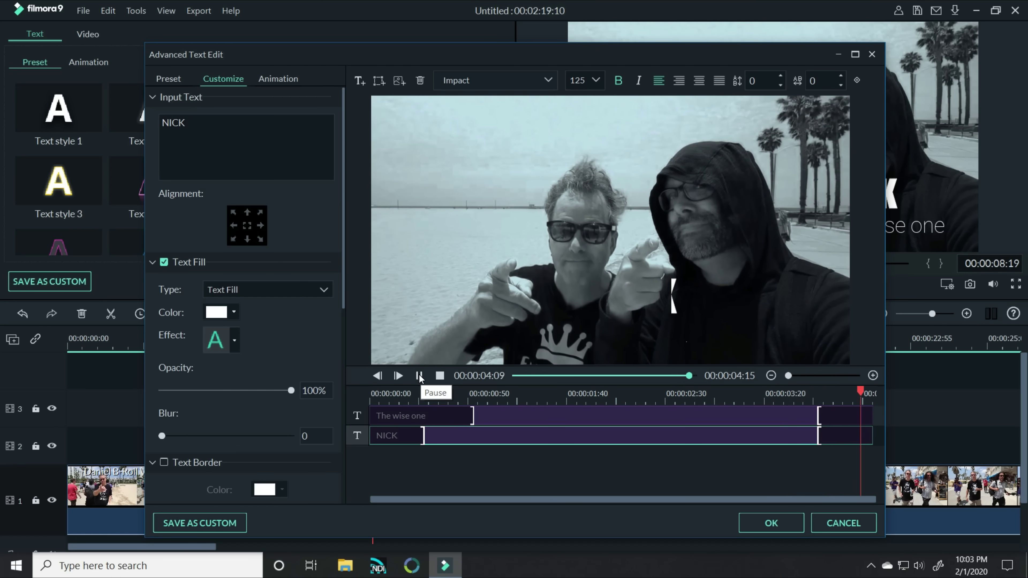
pyautogui.moveTo(476, 415); pyautogui.dragTo(433, 415)
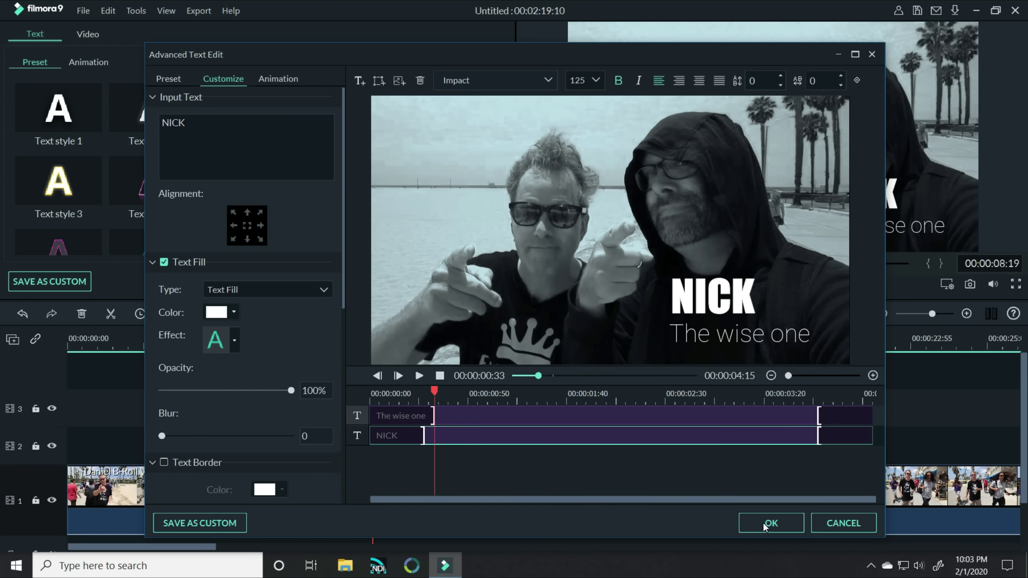